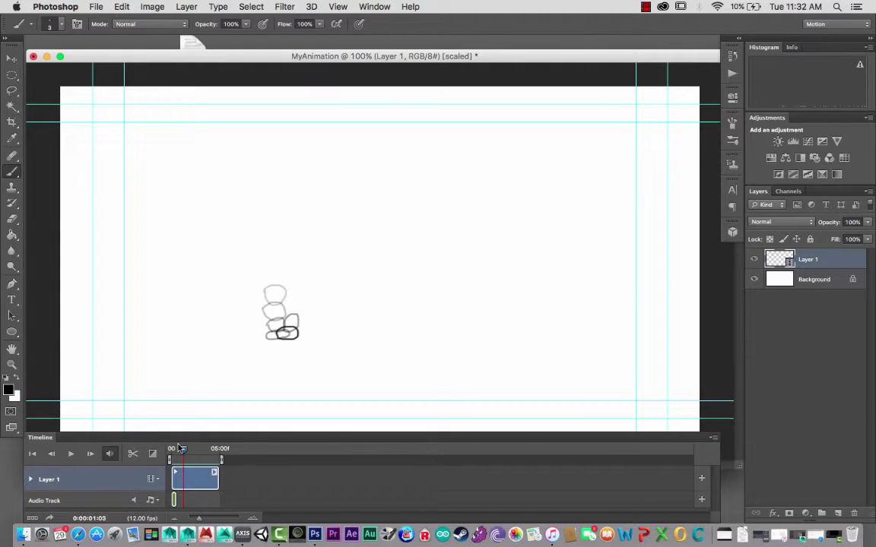
Scrub MyAnimation's frames, turn off onion skins, then play and stop the ball animation
{"action": "left_click_drag", "start_coordinate": [185, 453], "coordinate": [171, 454]}
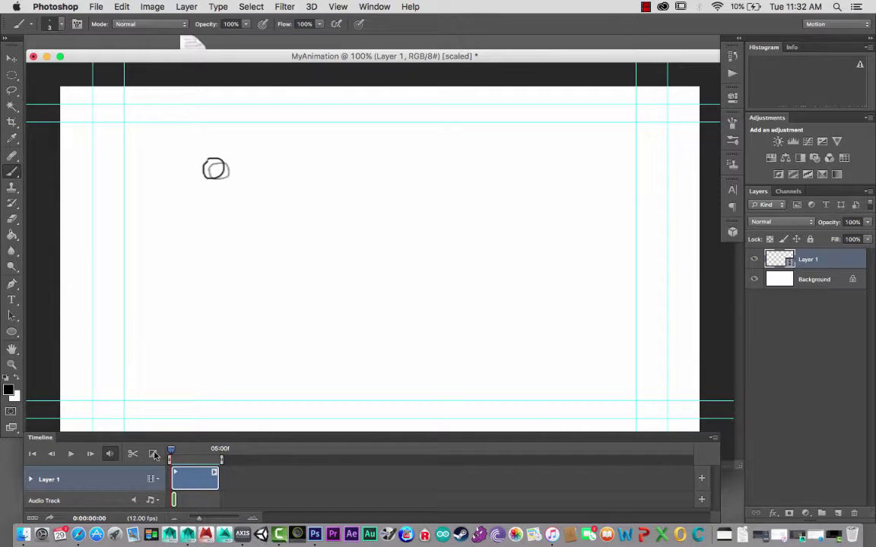
{"action": "left_click", "coordinate": [713, 438]}
{"action": "left_click", "coordinate": [761, 419]}
{"action": "left_click", "coordinate": [70, 454]}
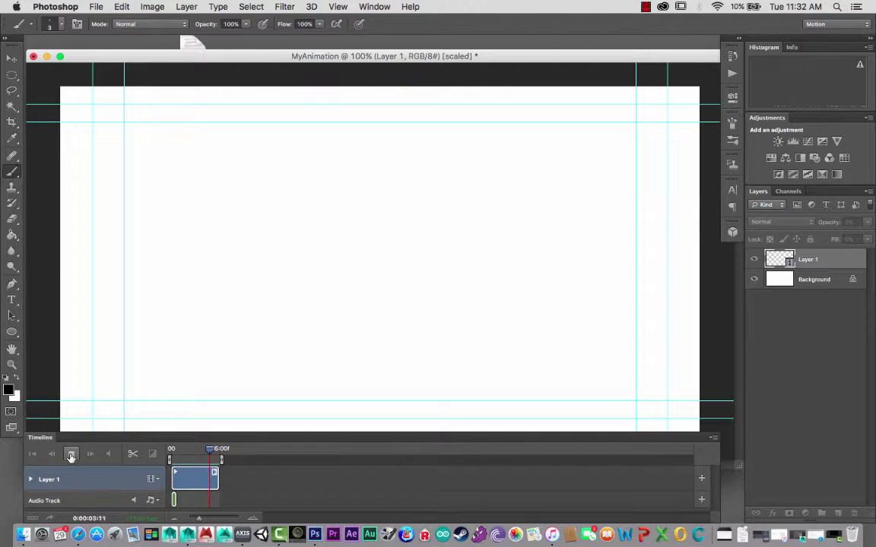
{"action": "left_click", "coordinate": [71, 454]}
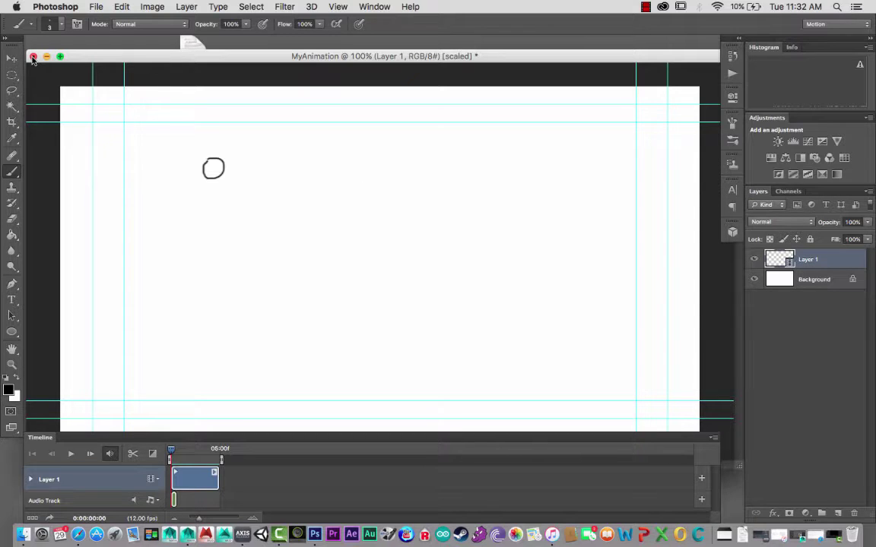
Close MyAnimation without saving and create a 720×576 Film & Video PAL D1/DV Widescreen document
{"action": "left_click", "coordinate": [32, 58]}
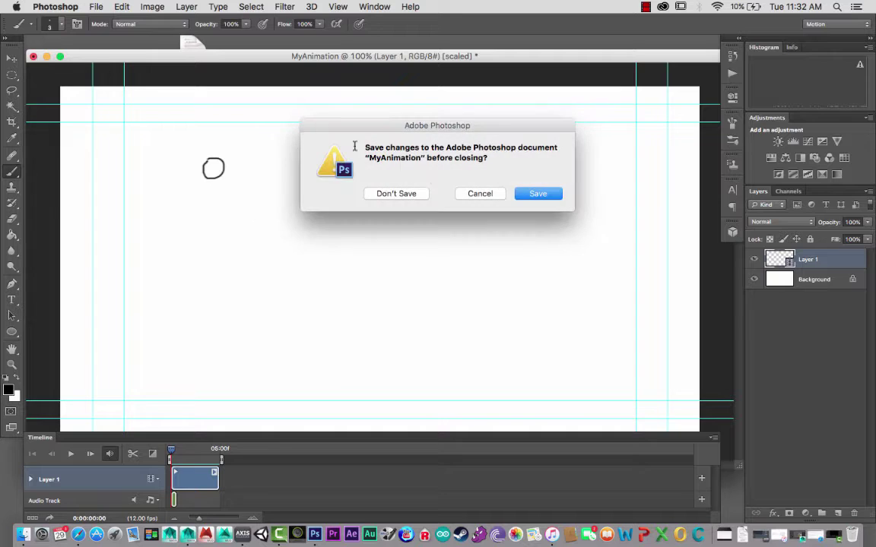
{"action": "left_click", "coordinate": [401, 196]}
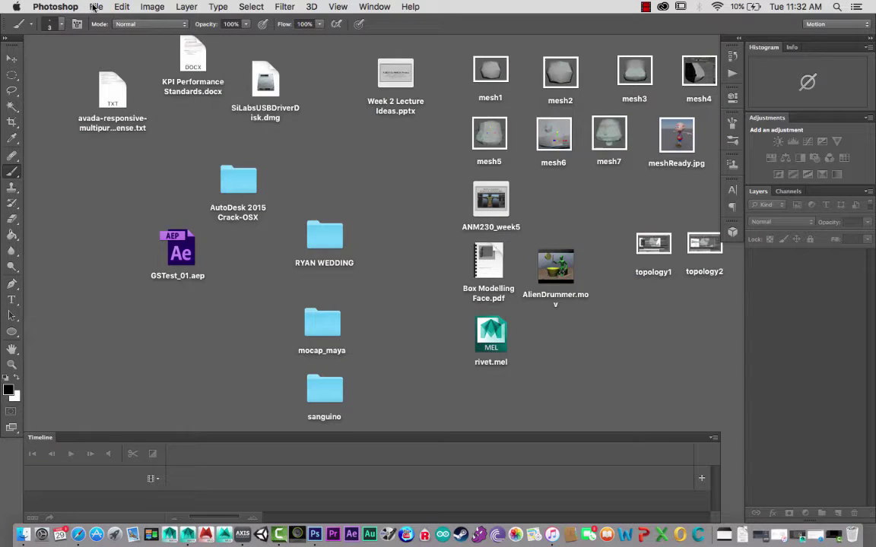
{"action": "left_click", "coordinate": [93, 7]}
{"action": "left_click", "coordinate": [102, 22]}
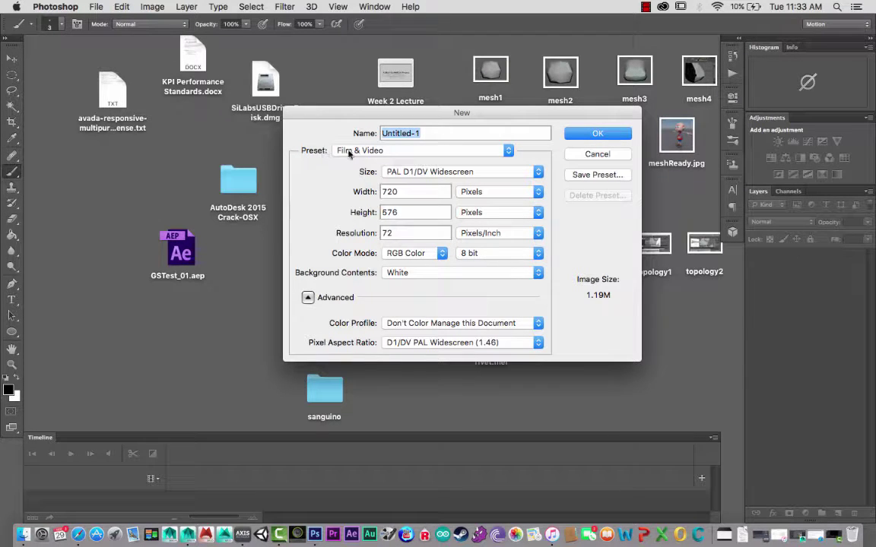
{"action": "left_click", "coordinate": [507, 151]}
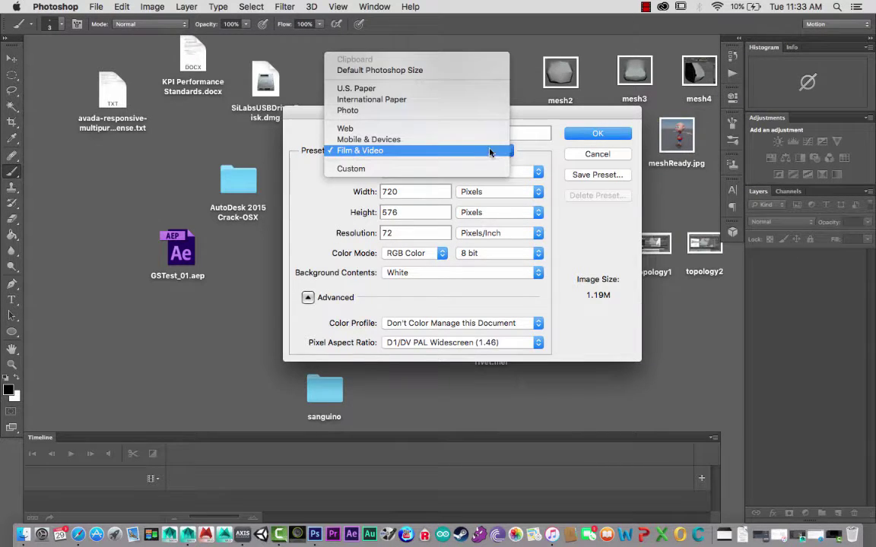
{"action": "left_click", "coordinate": [376, 152]}
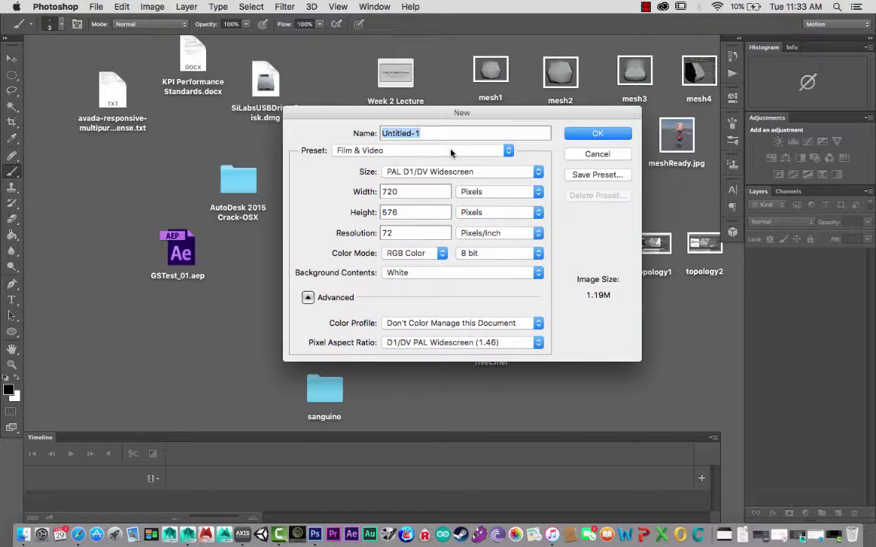
{"action": "key", "text": "Tab"}
{"action": "key", "text": "Tab"}
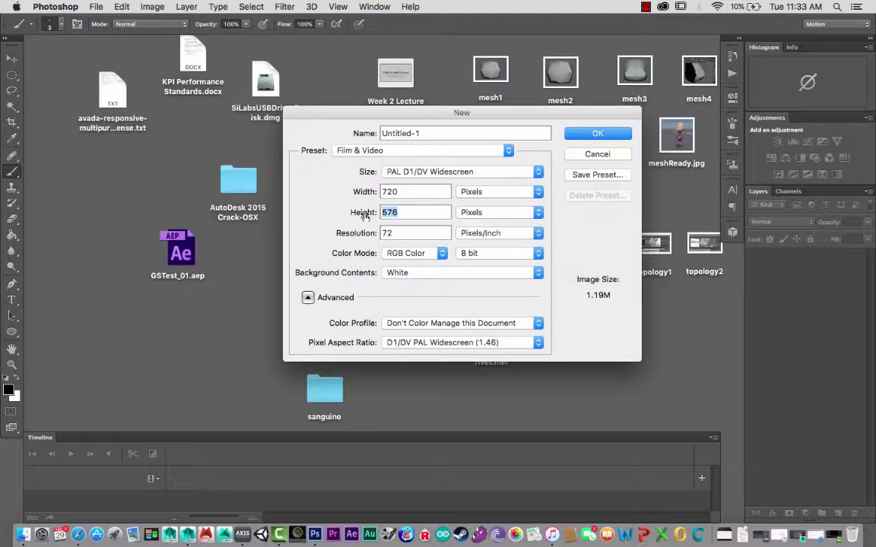
{"action": "key", "text": "shift+Tab"}
{"action": "left_click", "coordinate": [597, 135]}
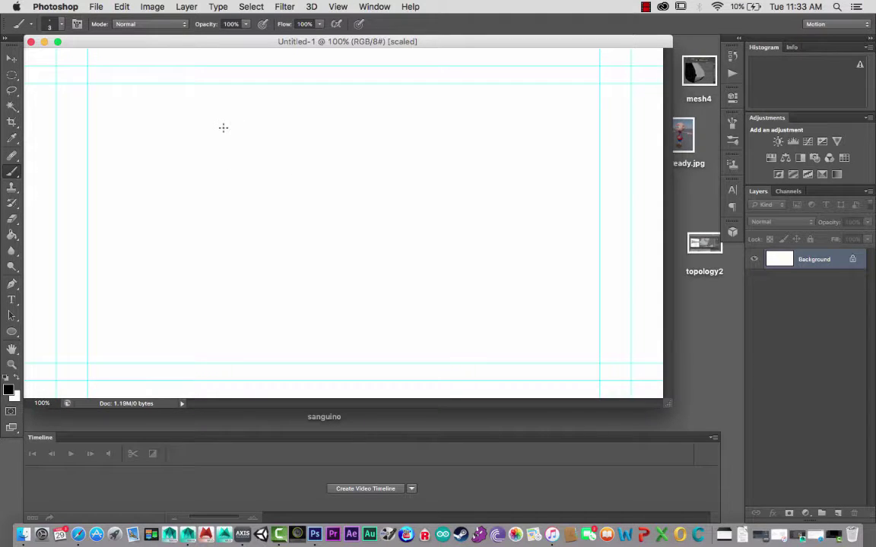
{"action": "left_click", "coordinate": [370, 7]}
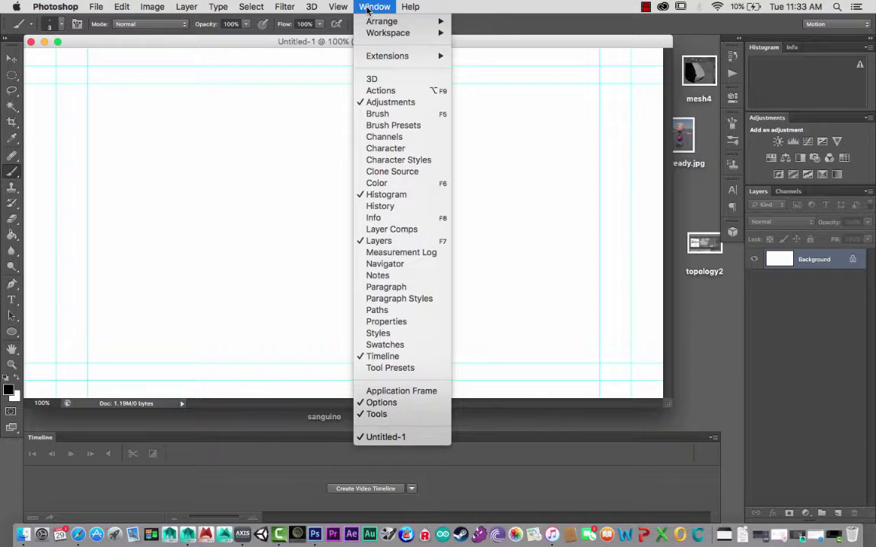
{"action": "mouse_move", "coordinate": [359, 34]}
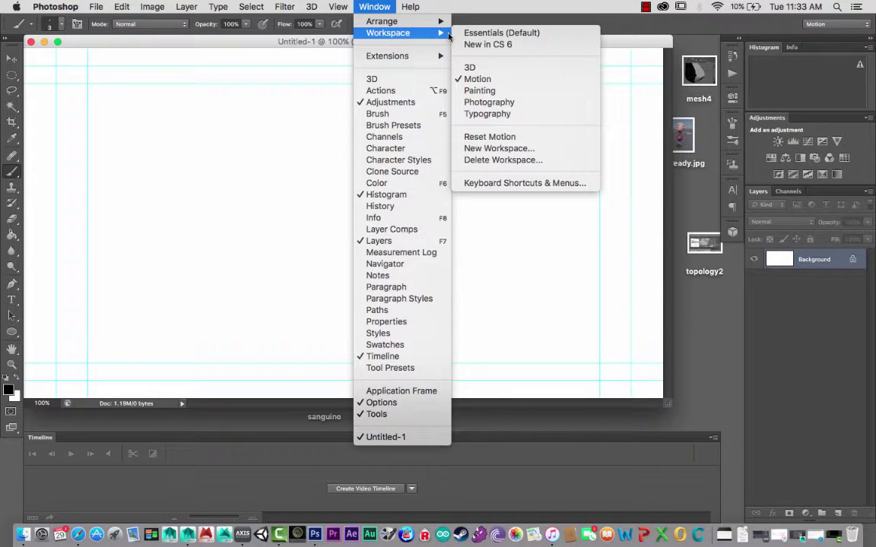
{"action": "left_click", "coordinate": [511, 80]}
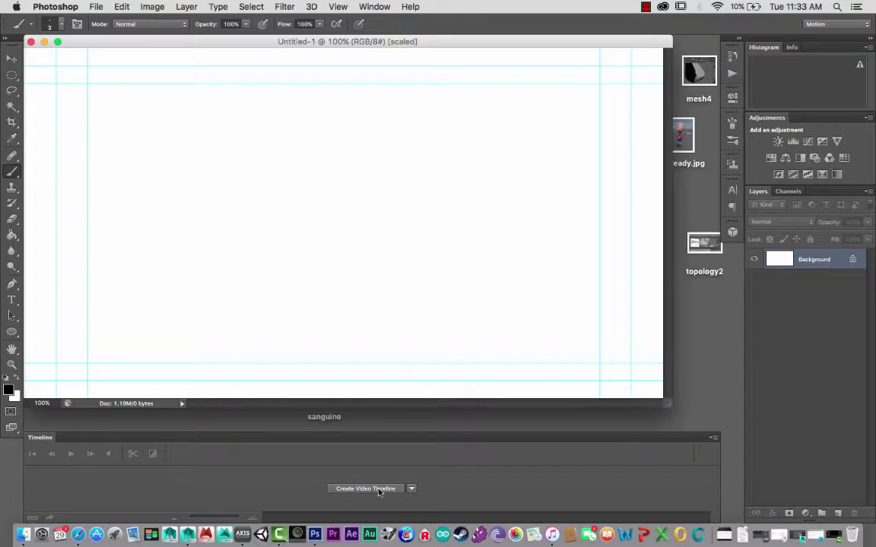
Switch the Timeline button to Create Frame Animation and create a single blank frame
{"action": "left_click", "coordinate": [411, 489]}
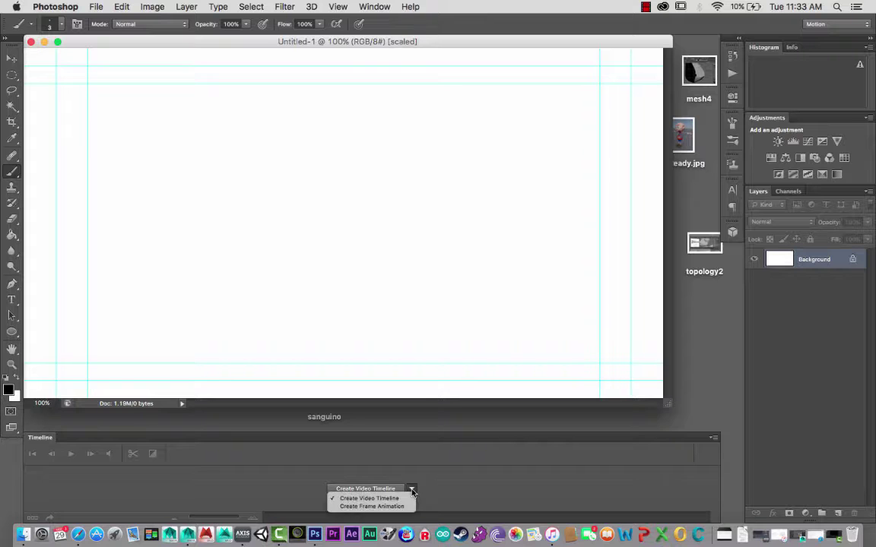
{"action": "left_click", "coordinate": [378, 507]}
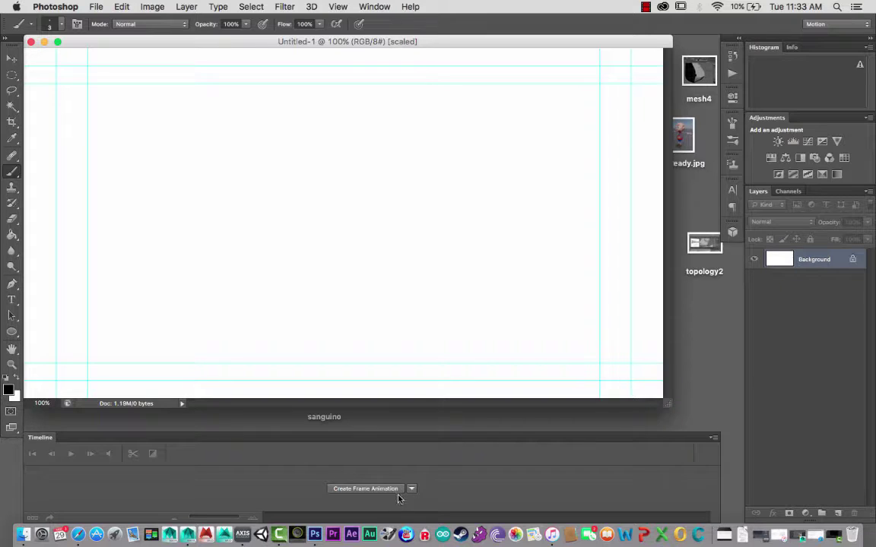
{"action": "left_click", "coordinate": [345, 493]}
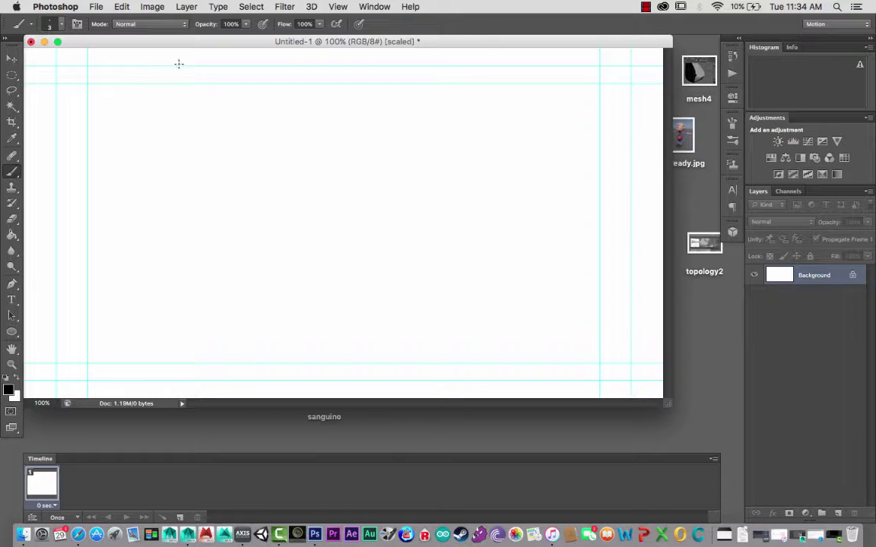
Add a new blank video layer, Layer 1, from Layer > Video Layers
{"action": "left_click", "coordinate": [187, 7]}
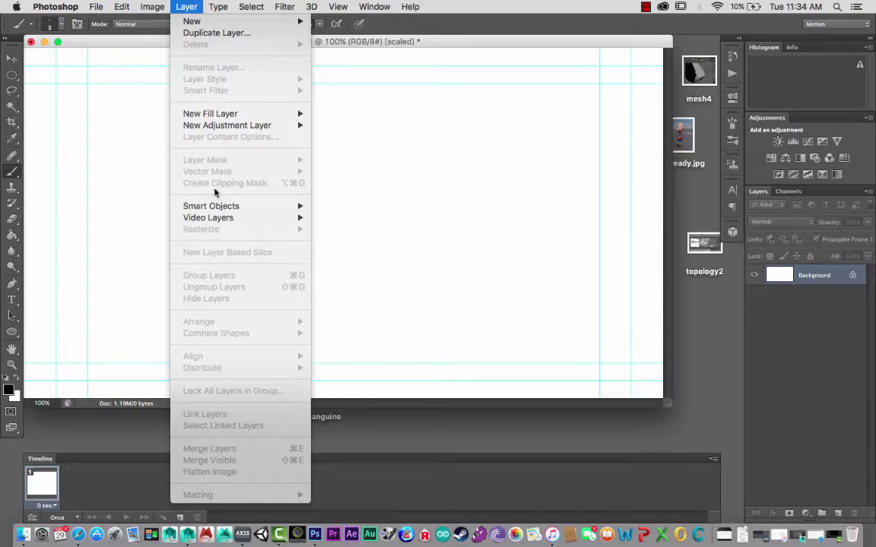
{"action": "mouse_move", "coordinate": [222, 218]}
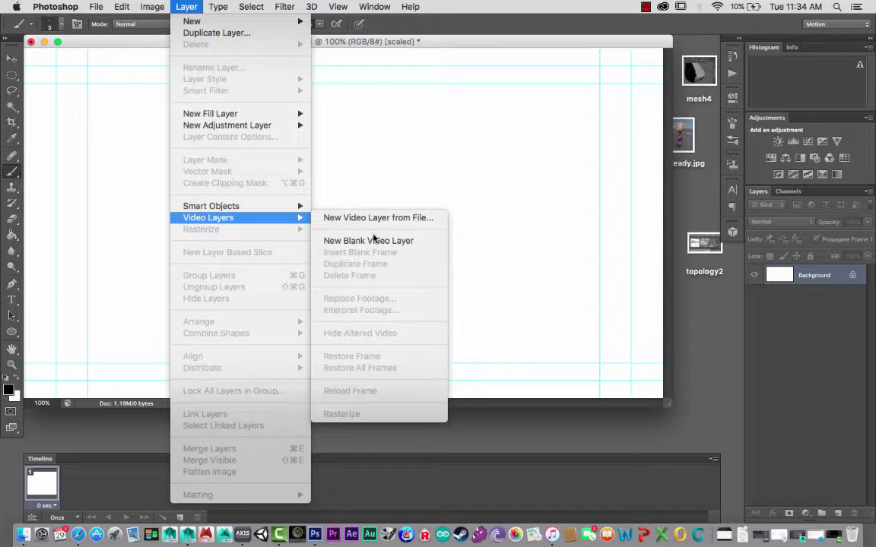
{"action": "left_click", "coordinate": [415, 241]}
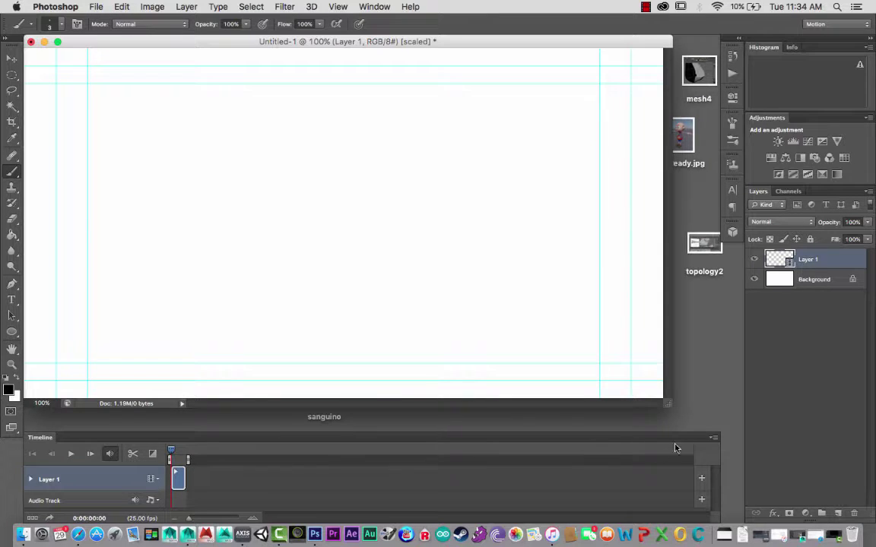
Set onion skins to 4 frames before at 40% max opacity and enable them
{"action": "left_click", "coordinate": [715, 438]}
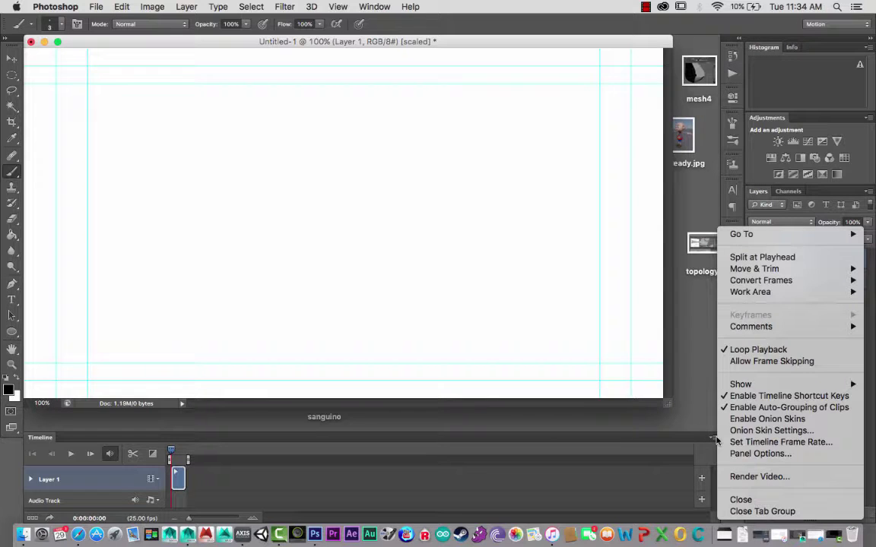
{"action": "left_click", "coordinate": [781, 431]}
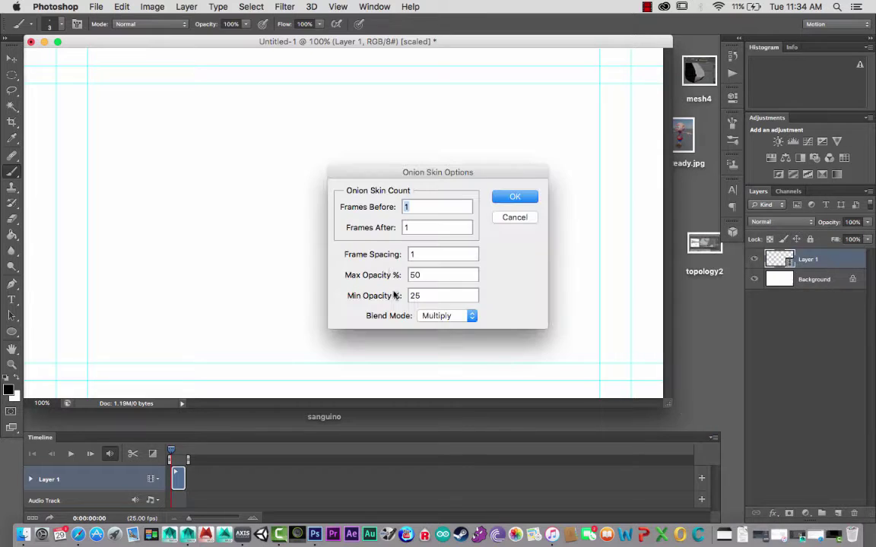
{"action": "double_click", "coordinate": [412, 206]}
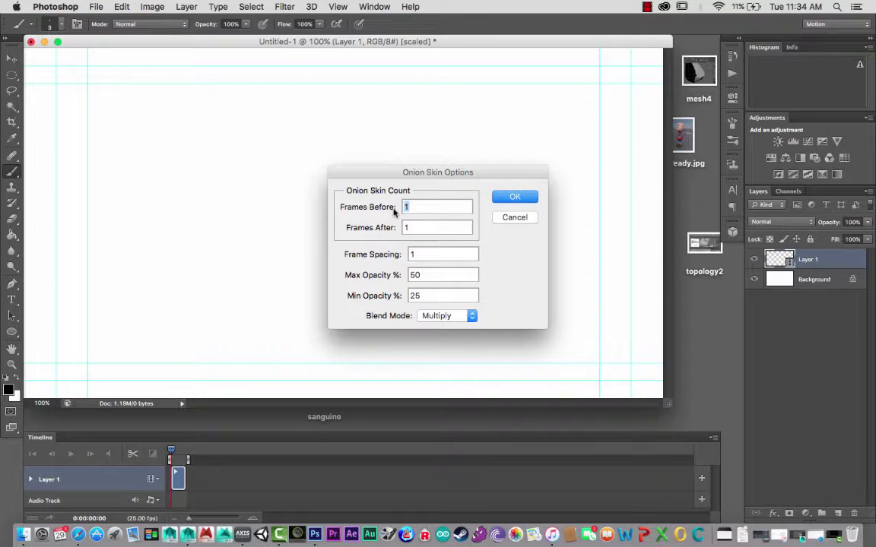
{"action": "type", "text": "4"}
{"action": "left_click_drag", "start_coordinate": [428, 274], "coordinate": [393, 279]}
{"action": "type", "text": "30"}
{"action": "left_click_drag", "start_coordinate": [420, 274], "coordinate": [397, 276]}
{"action": "type", "text": "40"}
{"action": "left_click", "coordinate": [511, 197]}
{"action": "left_click", "coordinate": [714, 438]}
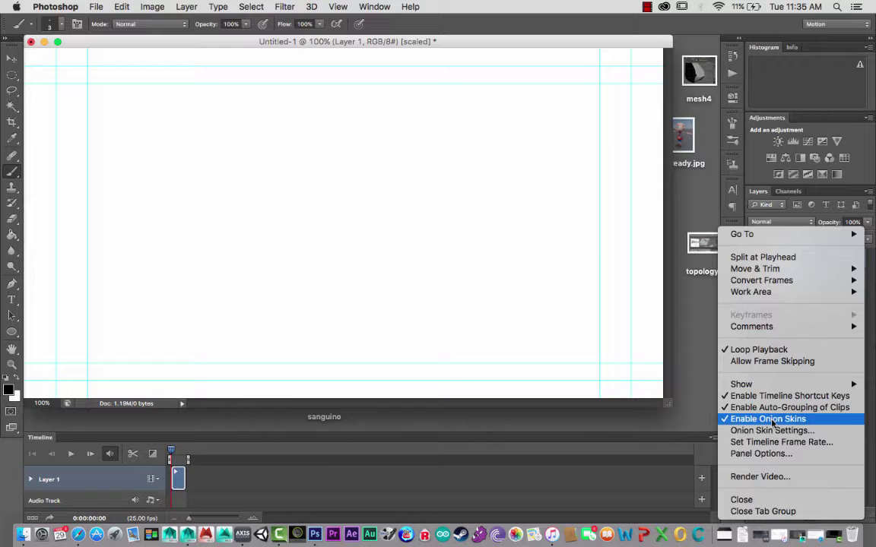
Change the timeline frame rate from 25 to 12 fps
{"action": "left_click", "coordinate": [819, 442]}
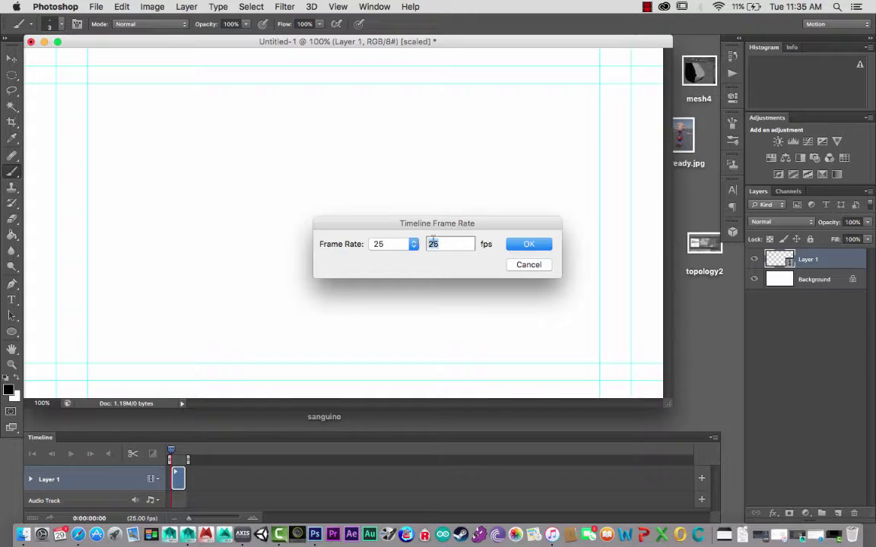
{"action": "left_click", "coordinate": [391, 244]}
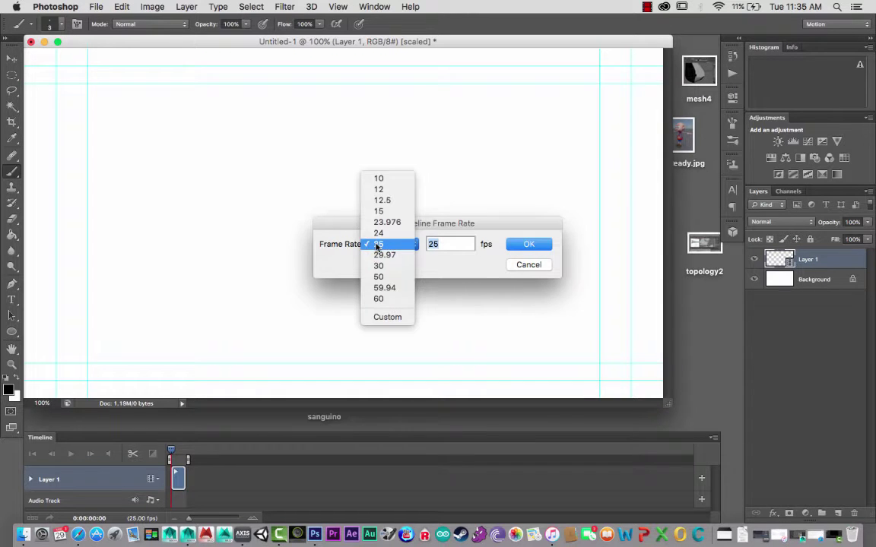
{"action": "left_click", "coordinate": [390, 192]}
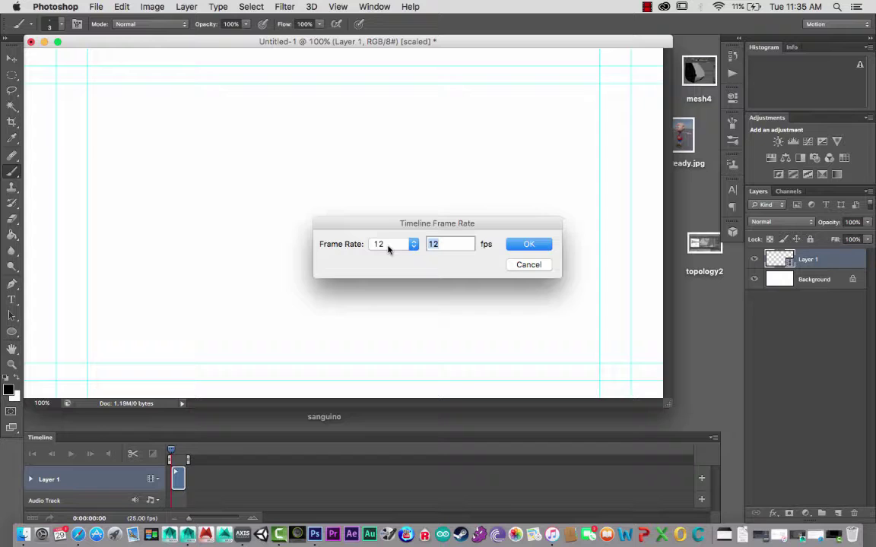
{"action": "left_click", "coordinate": [525, 243]}
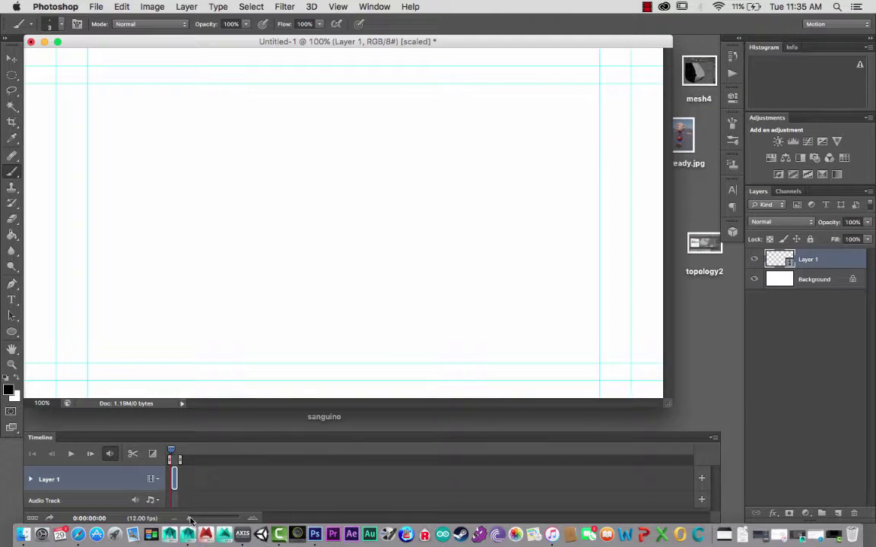
Zoom the timeline to show the 5-second clip, step frames, and check the Timeline menu
{"action": "left_click_drag", "start_coordinate": [190, 520], "coordinate": [208, 520]}
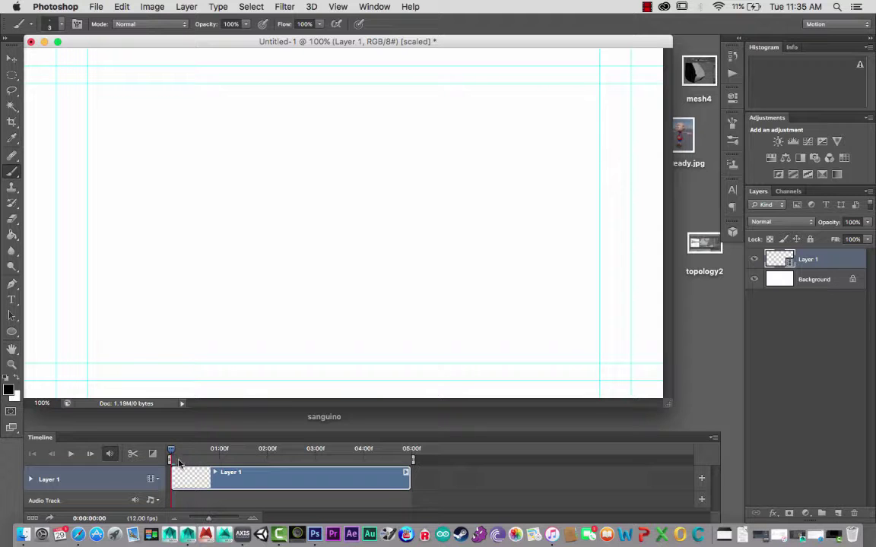
{"action": "key", "text": "Right"}
{"action": "key", "text": "Right"}
{"action": "key", "text": "Right"}
{"action": "key", "text": "Right"}
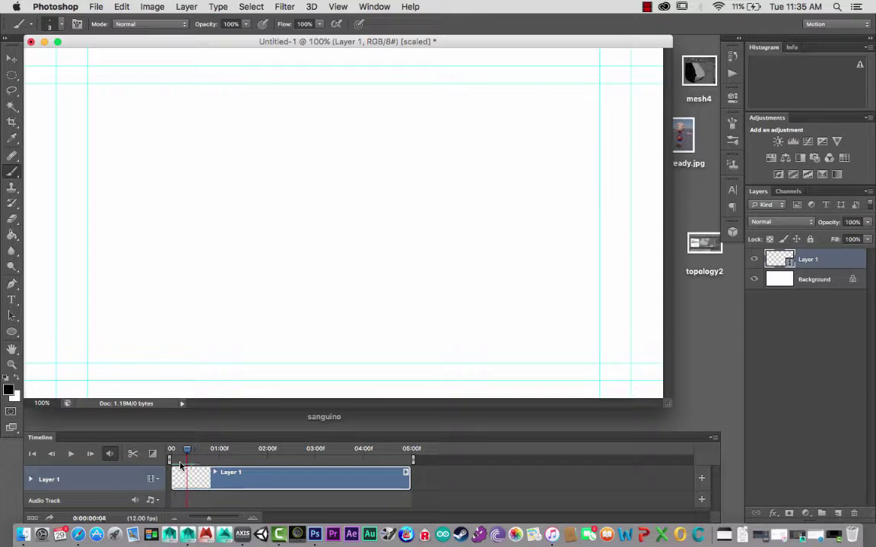
{"action": "key", "text": "Home"}
{"action": "left_click", "coordinate": [713, 437]}
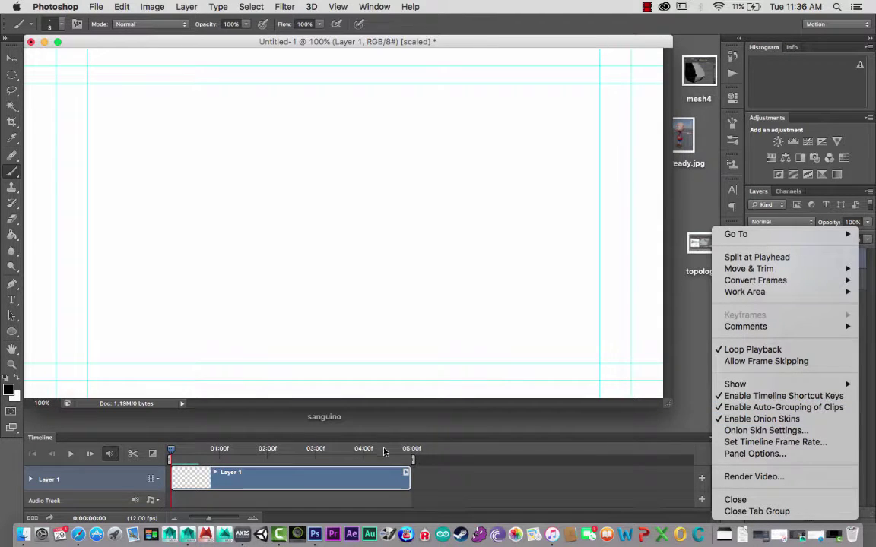
{"action": "left_click", "coordinate": [190, 466]}
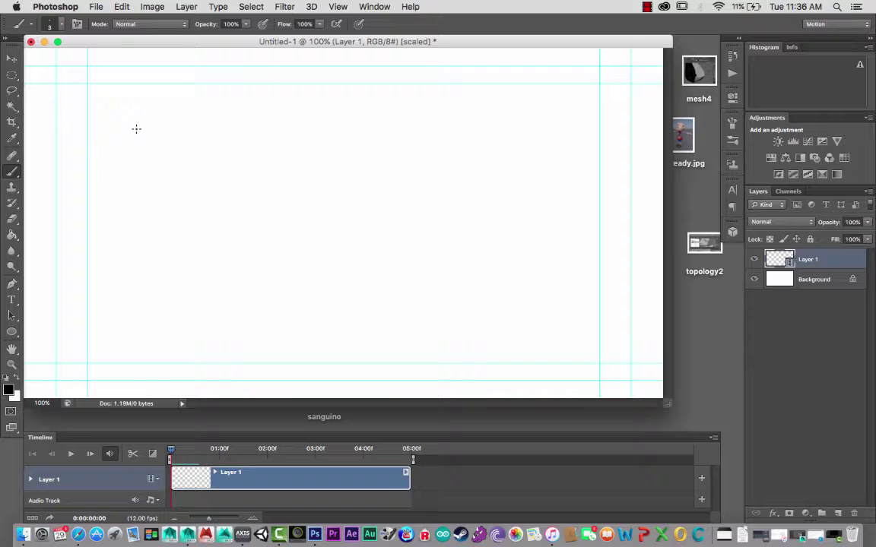
Brush the ball falling from the top left toward the ground across successive frames
{"action": "mouse_move", "coordinate": [136, 128]}
{"action": "left_mouse_down"}
{"action": "mouse_move", "coordinate": [146, 137]}
{"action": "mouse_move", "coordinate": [129, 142]}
{"action": "mouse_move", "coordinate": [131, 131]}
{"action": "left_mouse_up"}
{"action": "key", "text": "Right"}
{"action": "mouse_move", "coordinate": [137, 137]}
{"action": "left_mouse_down"}
{"action": "mouse_move", "coordinate": [155, 154]}
{"action": "mouse_move", "coordinate": [139, 159]}
{"action": "mouse_move", "coordinate": [159, 166]}
{"action": "mouse_move", "coordinate": [152, 176]}
{"action": "mouse_move", "coordinate": [142, 166]}
{"action": "mouse_move", "coordinate": [165, 195]}
{"action": "mouse_move", "coordinate": [149, 200]}
{"action": "mouse_move", "coordinate": [146, 191]}
{"action": "mouse_move", "coordinate": [171, 220]}
{"action": "mouse_move", "coordinate": [155, 228]}
{"action": "mouse_move", "coordinate": [149, 215]}
{"action": "mouse_move", "coordinate": [176, 248]}
{"action": "mouse_move", "coordinate": [160, 256]}
{"action": "mouse_move", "coordinate": [155, 243]}
{"action": "mouse_move", "coordinate": [162, 269]}
{"action": "left_mouse_up"}
{"action": "key", "text": "Right"}
{"action": "key", "text": "Right"}
{"action": "key", "text": "Right"}
{"action": "key", "text": "Right"}
{"action": "key", "text": "Right"}
{"action": "key", "text": "Right"}
{"action": "key", "text": "Right"}
{"action": "mouse_move", "coordinate": [169, 303]}
{"action": "left_mouse_down"}
{"action": "mouse_move", "coordinate": [180, 331]}
{"action": "mouse_move", "coordinate": [170, 345]}
{"action": "mouse_move", "coordinate": [168, 332]}
{"action": "left_mouse_up"}
{"action": "key", "text": "Right"}
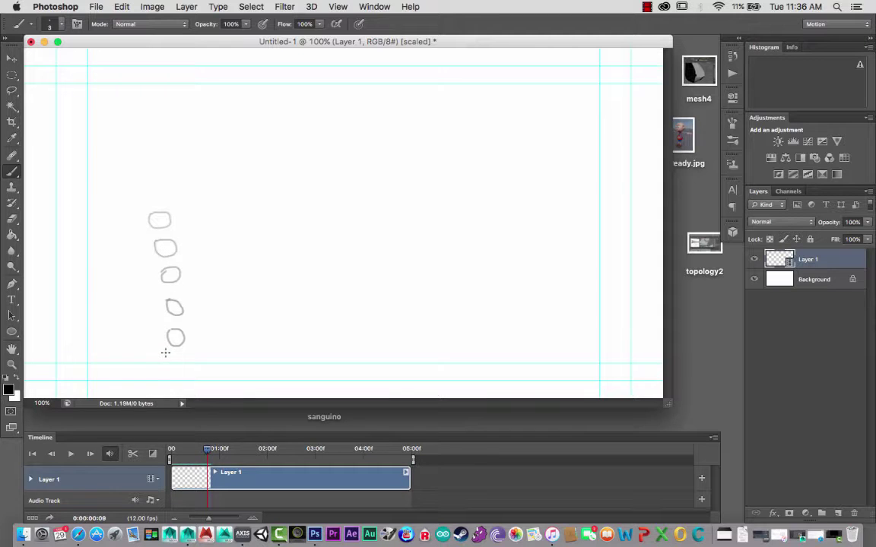
{"action": "mouse_move", "coordinate": [162, 353]}
{"action": "left_mouse_down"}
{"action": "mouse_move", "coordinate": [186, 353]}
{"action": "mouse_move", "coordinate": [176, 362]}
{"action": "mouse_move", "coordinate": [161, 356]}
{"action": "left_mouse_up"}
{"action": "key", "text": "Right"}
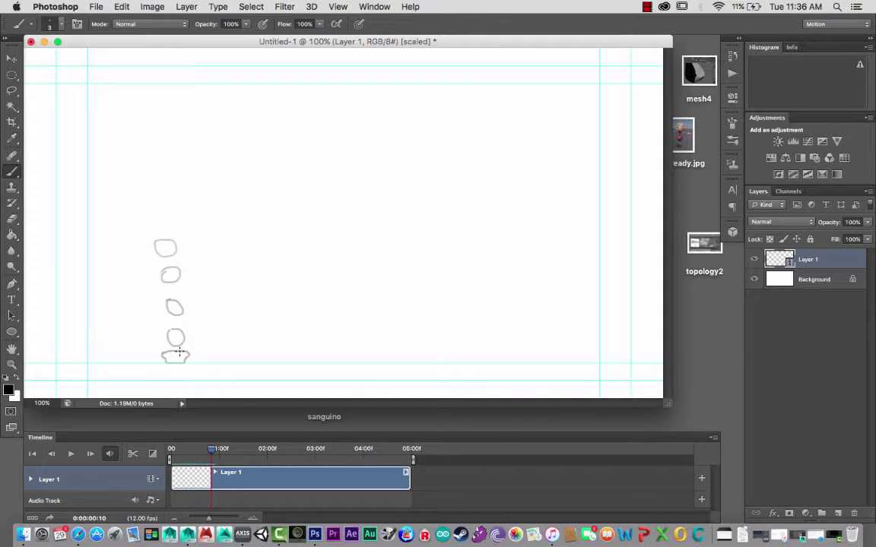
Draw the ball squashed on the ground and rebounding rightward, undoing one stroke
{"action": "mouse_move", "coordinate": [192, 345]}
{"action": "left_mouse_down"}
{"action": "mouse_move", "coordinate": [181, 363]}
{"action": "mouse_move", "coordinate": [196, 347]}
{"action": "left_mouse_up"}
{"action": "key", "text": "Right"}
{"action": "mouse_move", "coordinate": [190, 343]}
{"action": "left_mouse_down"}
{"action": "mouse_move", "coordinate": [211, 331]}
{"action": "mouse_move", "coordinate": [211, 342]}
{"action": "mouse_move", "coordinate": [201, 339]}
{"action": "mouse_move", "coordinate": [212, 324]}
{"action": "mouse_move", "coordinate": [220, 332]}
{"action": "mouse_move", "coordinate": [227, 312]}
{"action": "mouse_move", "coordinate": [228, 321]}
{"action": "mouse_move", "coordinate": [218, 323]}
{"action": "mouse_move", "coordinate": [256, 283]}
{"action": "mouse_move", "coordinate": [256, 298]}
{"action": "mouse_move", "coordinate": [240, 293]}
{"action": "mouse_move", "coordinate": [241, 282]}
{"action": "mouse_move", "coordinate": [282, 272]}
{"action": "mouse_move", "coordinate": [269, 282]}
{"action": "mouse_move", "coordinate": [261, 275]}
{"action": "mouse_move", "coordinate": [282, 275]}
{"action": "mouse_move", "coordinate": [285, 285]}
{"action": "mouse_move", "coordinate": [271, 282]}
{"action": "mouse_move", "coordinate": [287, 290]}
{"action": "mouse_move", "coordinate": [284, 299]}
{"action": "mouse_move", "coordinate": [274, 292]}
{"action": "mouse_move", "coordinate": [283, 308]}
{"action": "mouse_move", "coordinate": [276, 301]}
{"action": "mouse_move", "coordinate": [291, 307]}
{"action": "mouse_move", "coordinate": [277, 318]}
{"action": "mouse_move", "coordinate": [295, 320]}
{"action": "mouse_move", "coordinate": [278, 327]}
{"action": "mouse_move", "coordinate": [287, 320]}
{"action": "mouse_move", "coordinate": [299, 334]}
{"action": "mouse_move", "coordinate": [289, 346]}
{"action": "mouse_move", "coordinate": [283, 336]}
{"action": "mouse_move", "coordinate": [288, 356]}
{"action": "mouse_move", "coordinate": [305, 352]}
{"action": "mouse_move", "coordinate": [283, 361]}
{"action": "mouse_move", "coordinate": [294, 349]}
{"action": "mouse_move", "coordinate": [297, 357]}
{"action": "mouse_move", "coordinate": [318, 325]}
{"action": "left_mouse_up"}
{"action": "key", "text": "Right"}
{"action": "key", "text": "Right"}
{"action": "key", "text": "Right"}
{"action": "key", "text": "ctrl+z"}
{"action": "key", "text": "Right"}
{"action": "key", "text": "Right"}
{"action": "key", "text": "Right"}
{"action": "key", "text": "Right"}
{"action": "key", "text": "Right"}
{"action": "key", "text": "Right"}
{"action": "key", "text": "Right"}
{"action": "key", "text": "Right"}
{"action": "key", "text": "Right"}
{"action": "key", "text": "Right"}
{"action": "key", "text": "Right"}
{"action": "key", "text": "Right"}
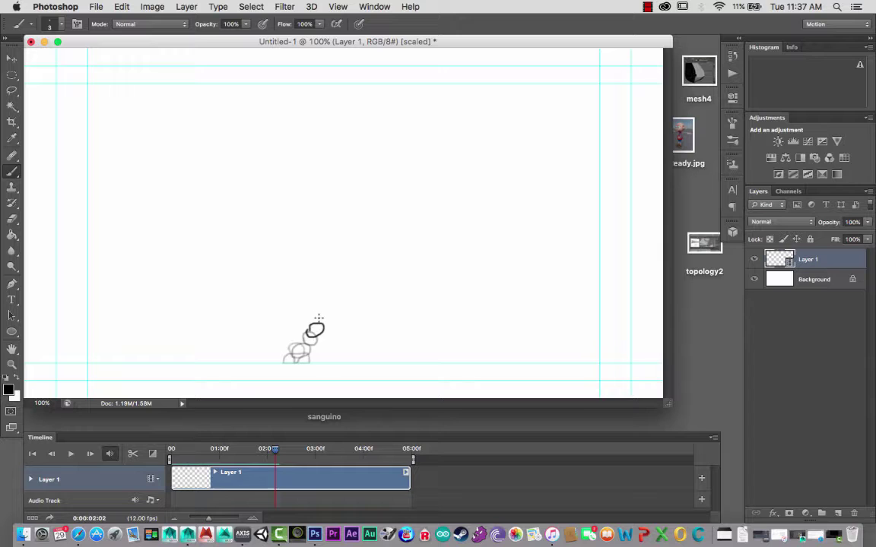
Draw the ball's next bounce positions along the ground on the following frames
{"action": "key", "text": "Right"}
{"action": "mouse_move", "coordinate": [327, 314]}
{"action": "left_mouse_down"}
{"action": "mouse_move", "coordinate": [348, 292]}
{"action": "mouse_move", "coordinate": [352, 302]}
{"action": "mouse_move", "coordinate": [342, 302]}
{"action": "mouse_move", "coordinate": [356, 283]}
{"action": "mouse_move", "coordinate": [353, 292]}
{"action": "mouse_move", "coordinate": [344, 286]}
{"action": "mouse_move", "coordinate": [360, 283]}
{"action": "mouse_move", "coordinate": [366, 292]}
{"action": "mouse_move", "coordinate": [348, 287]}
{"action": "mouse_move", "coordinate": [369, 296]}
{"action": "mouse_move", "coordinate": [358, 305]}
{"action": "mouse_move", "coordinate": [353, 297]}
{"action": "mouse_move", "coordinate": [369, 317]}
{"action": "mouse_move", "coordinate": [358, 322]}
{"action": "mouse_move", "coordinate": [356, 315]}
{"action": "mouse_move", "coordinate": [372, 329]}
{"action": "mouse_move", "coordinate": [362, 337]}
{"action": "mouse_move", "coordinate": [362, 329]}
{"action": "mouse_move", "coordinate": [375, 343]}
{"action": "mouse_move", "coordinate": [361, 347]}
{"action": "mouse_move", "coordinate": [375, 361]}
{"action": "mouse_move", "coordinate": [363, 361]}
{"action": "mouse_move", "coordinate": [383, 356]}
{"action": "mouse_move", "coordinate": [388, 342]}
{"action": "mouse_move", "coordinate": [421, 355]}
{"action": "left_mouse_up"}
{"action": "key", "text": "Right"}
{"action": "key", "text": "Right"}
{"action": "key", "text": "Right"}
{"action": "key", "text": "Right"}
{"action": "key", "text": "Right"}
{"action": "key", "text": "Right"}
{"action": "key", "text": "Right"}
{"action": "key", "text": "Right"}
{"action": "key", "text": "Right"}
{"action": "key", "text": "Right"}
{"action": "key", "text": "Right"}
{"action": "key", "text": "Right"}
{"action": "key", "text": "Right"}
{"action": "key", "text": "Right"}
{"action": "key", "text": "Right"}
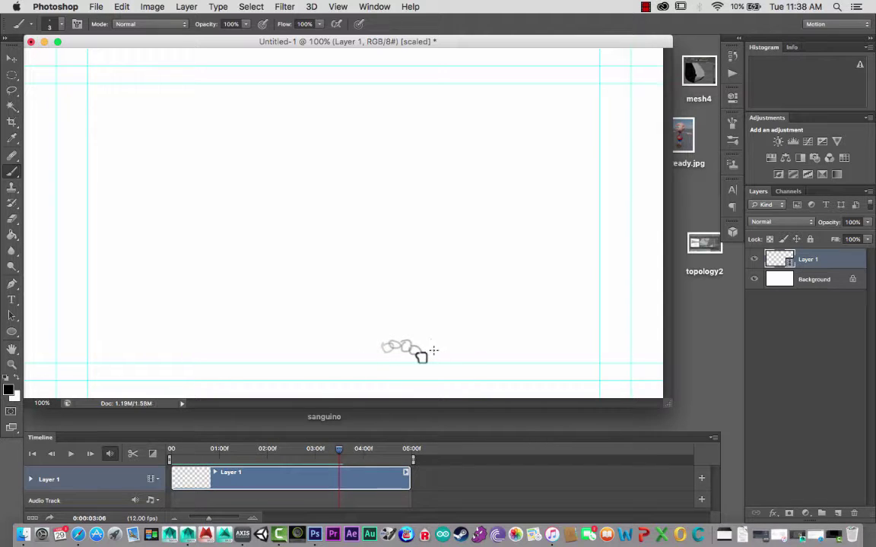
{"action": "key", "text": "Right"}
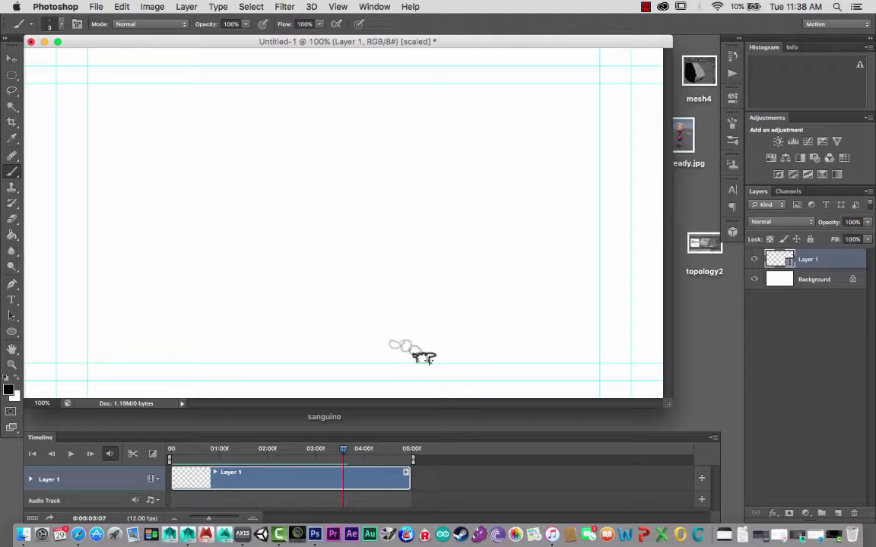
{"action": "key", "text": "Right"}
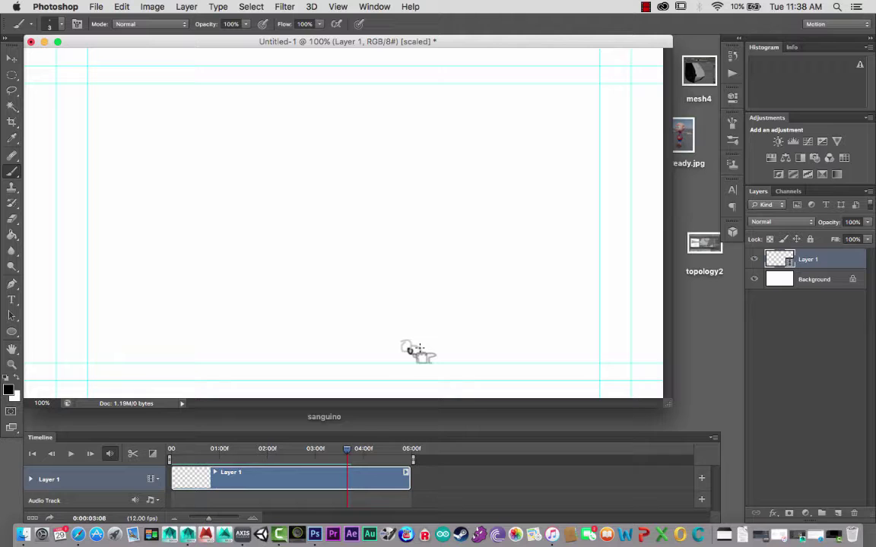
{"action": "left_click_drag", "start_coordinate": [422, 347], "coordinate": [437, 347]}
Dab specks on the next frame as the ball starts breaking apart
{"action": "key", "text": "Right"}
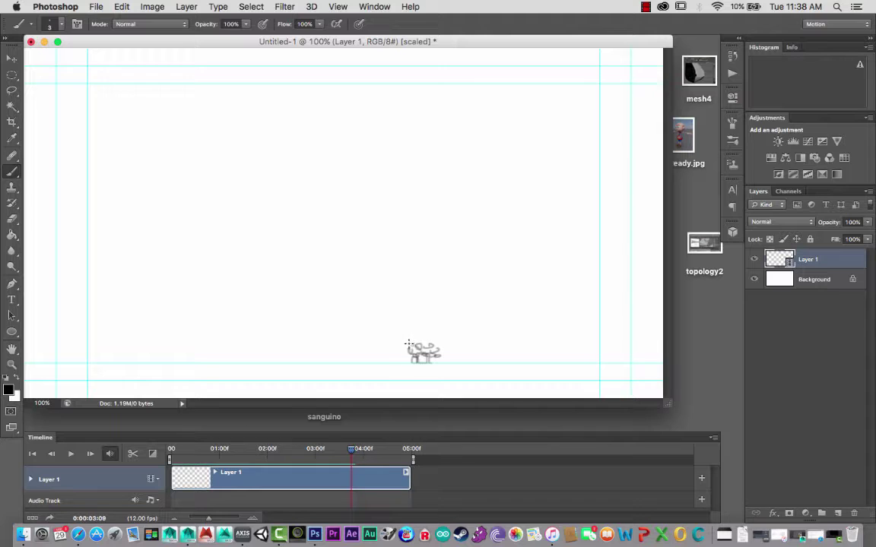
{"action": "left_click", "coordinate": [410, 335]}
{"action": "mouse_move", "coordinate": [414, 349]}
{"action": "left_mouse_down"}
{"action": "mouse_move", "coordinate": [420, 354]}
{"action": "mouse_move", "coordinate": [401, 358]}
{"action": "left_mouse_up"}
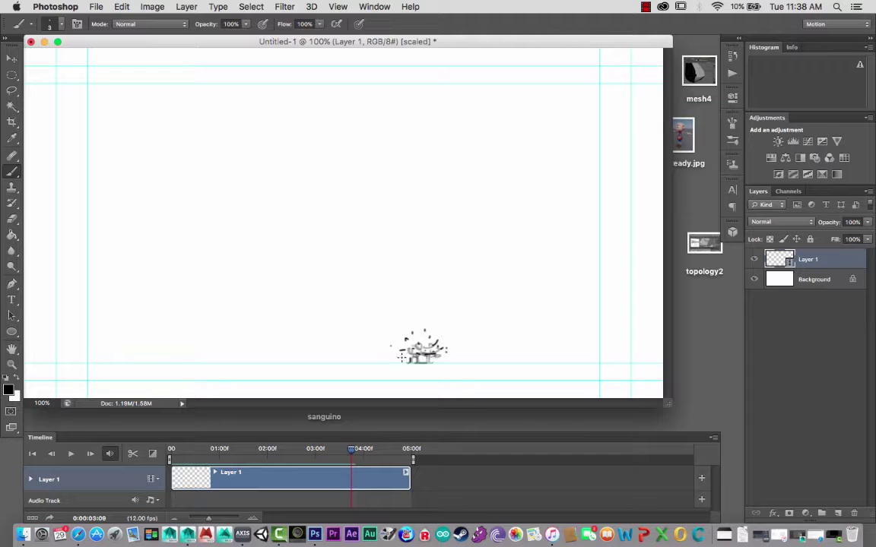
Dab six specks and dashes flying off the ball on the next frame
{"action": "key", "text": "Right"}
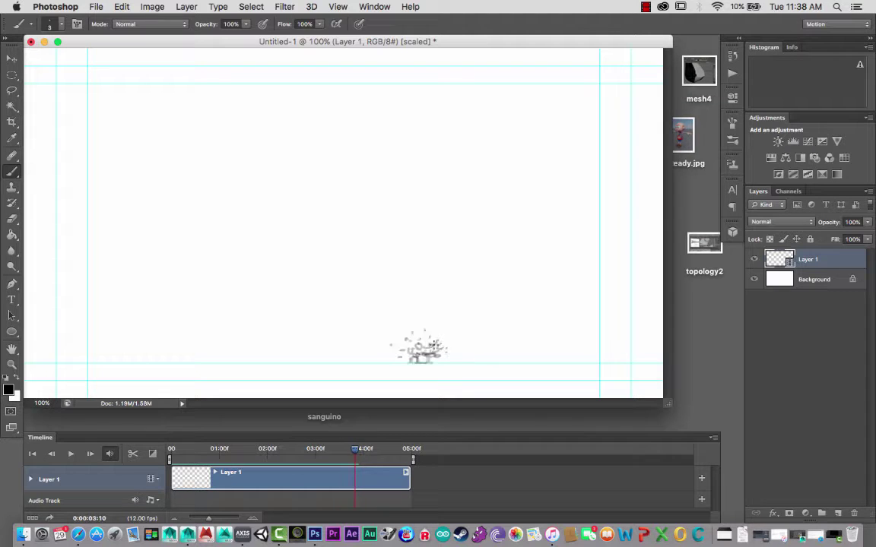
{"action": "left_click", "coordinate": [405, 326]}
{"action": "left_click", "coordinate": [417, 332]}
{"action": "left_click", "coordinate": [399, 336]}
{"action": "left_click", "coordinate": [428, 321]}
{"action": "left_click", "coordinate": [450, 346]}
{"action": "left_click", "coordinate": [428, 328]}
Draw an arc of specks, then widen the scatter with dashes on the following frame
{"action": "key", "text": "Right"}
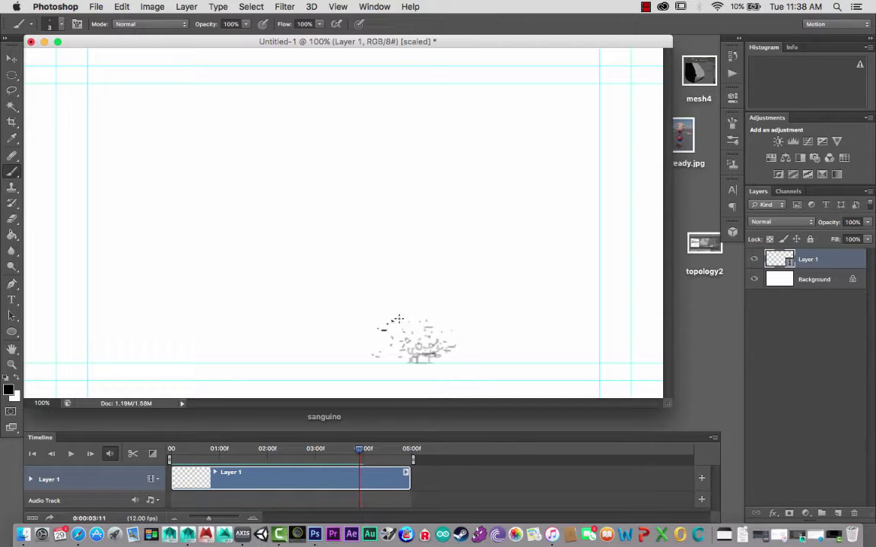
{"action": "left_click_drag", "start_coordinate": [380, 327], "coordinate": [421, 311]}
{"action": "key", "text": "Right"}
{"action": "mouse_move", "coordinate": [378, 328]}
{"action": "left_mouse_down"}
{"action": "mouse_move", "coordinate": [381, 351]}
{"action": "mouse_move", "coordinate": [394, 324]}
{"action": "mouse_move", "coordinate": [378, 350]}
{"action": "left_mouse_up"}
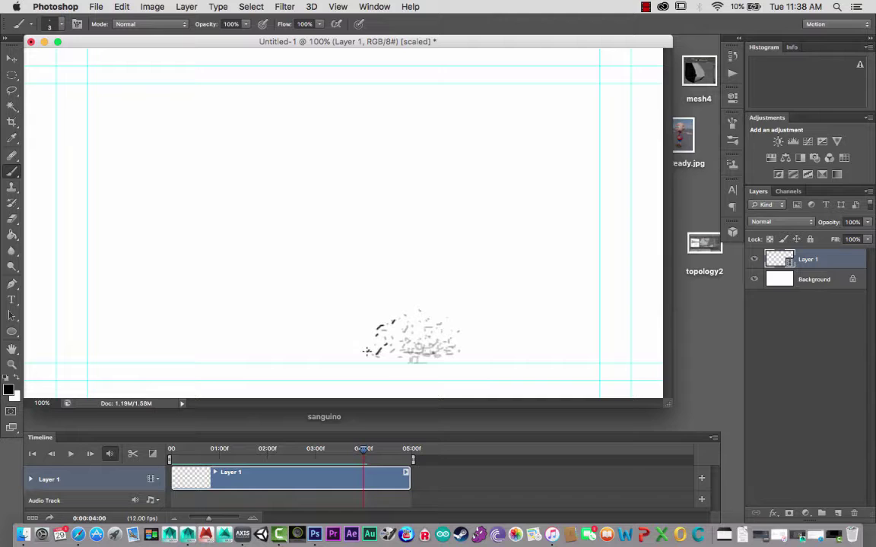
{"action": "mouse_move", "coordinate": [421, 325]}
{"action": "left_mouse_down"}
{"action": "mouse_move", "coordinate": [461, 352]}
{"action": "mouse_move", "coordinate": [445, 329]}
{"action": "mouse_move", "coordinate": [467, 348]}
{"action": "left_mouse_up"}
{"action": "left_click_drag", "start_coordinate": [386, 324], "coordinate": [374, 322]}
Spread the fragments further left and right over the last frames through 04:03
{"action": "key", "text": "Right"}
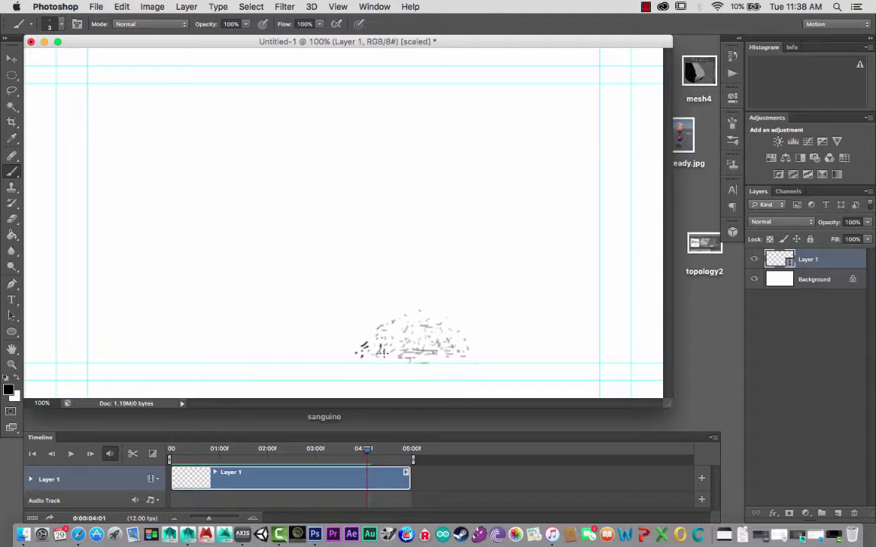
{"action": "left_click_drag", "start_coordinate": [382, 348], "coordinate": [355, 354]}
{"action": "left_click_drag", "start_coordinate": [411, 355], "coordinate": [386, 354]}
{"action": "left_click_drag", "start_coordinate": [445, 348], "coordinate": [468, 351]}
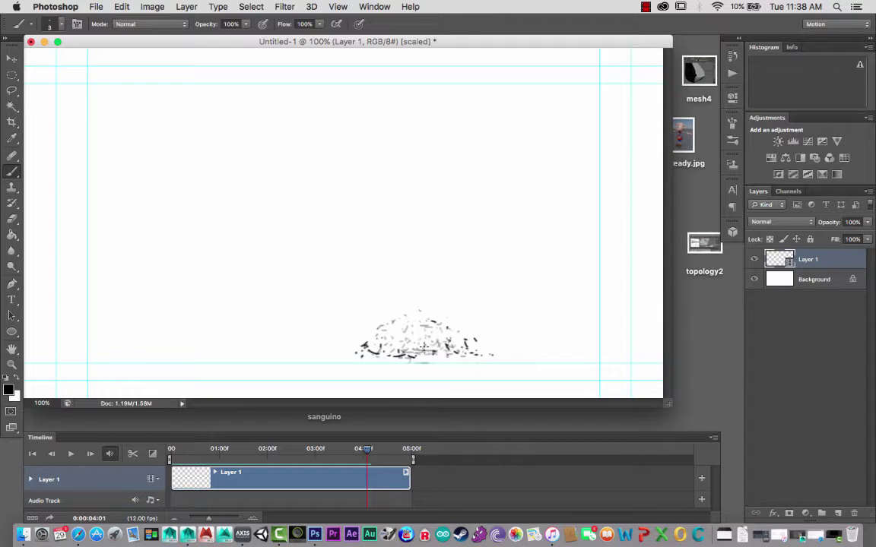
{"action": "key", "text": "Right"}
{"action": "mouse_move", "coordinate": [353, 347]}
{"action": "left_mouse_down"}
{"action": "mouse_move", "coordinate": [393, 351]}
{"action": "mouse_move", "coordinate": [355, 354]}
{"action": "left_mouse_up"}
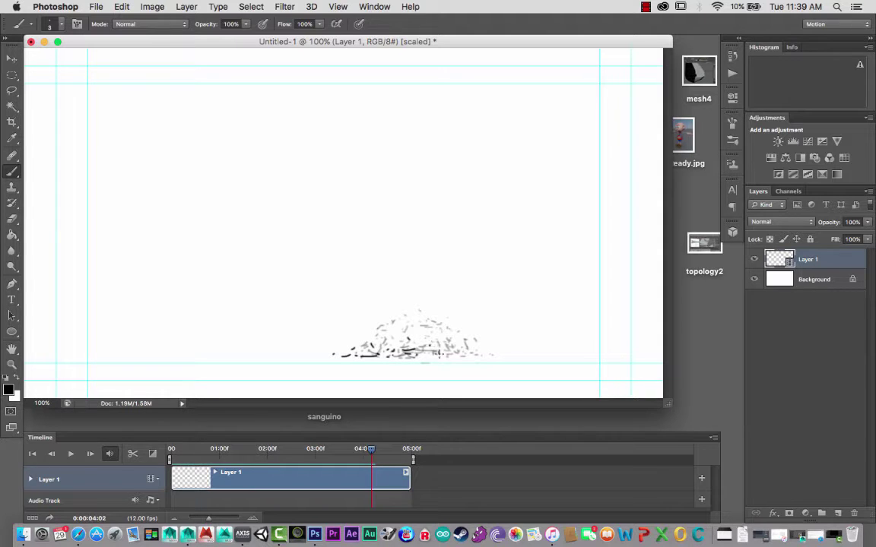
{"action": "left_click_drag", "start_coordinate": [438, 352], "coordinate": [455, 352]}
{"action": "key", "text": "Right"}
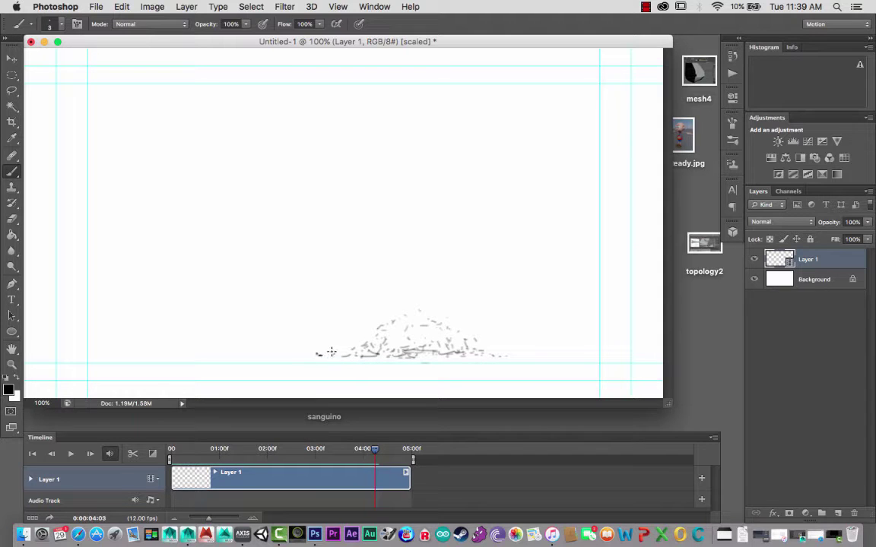
{"action": "left_click_drag", "start_coordinate": [358, 347], "coordinate": [485, 350]}
Rewind to the first frame, disable onion skins, and play the bouncing-ball animation
{"action": "left_click_drag", "start_coordinate": [339, 453], "coordinate": [163, 417]}
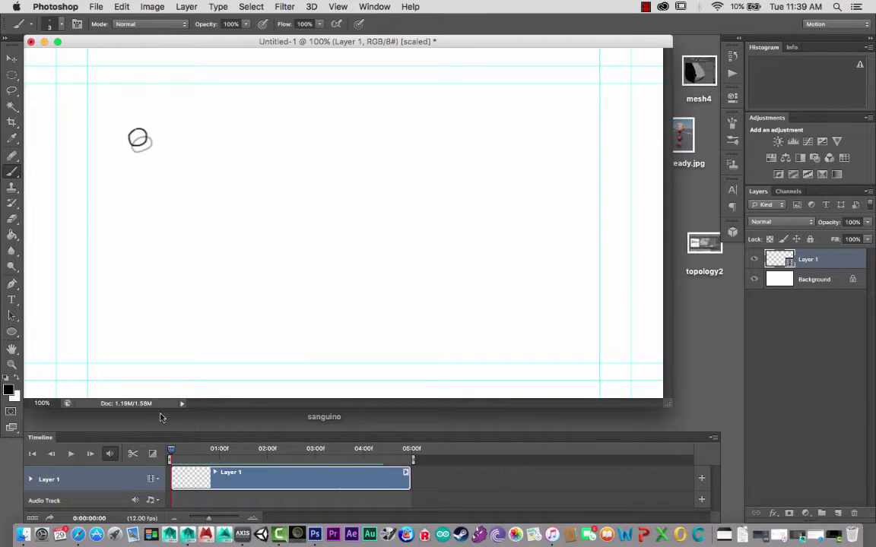
{"action": "mouse_move", "coordinate": [170, 454]}
{"action": "left_mouse_down"}
{"action": "mouse_move", "coordinate": [230, 454]}
{"action": "mouse_move", "coordinate": [170, 454]}
{"action": "left_mouse_up"}
{"action": "left_click", "coordinate": [713, 437]}
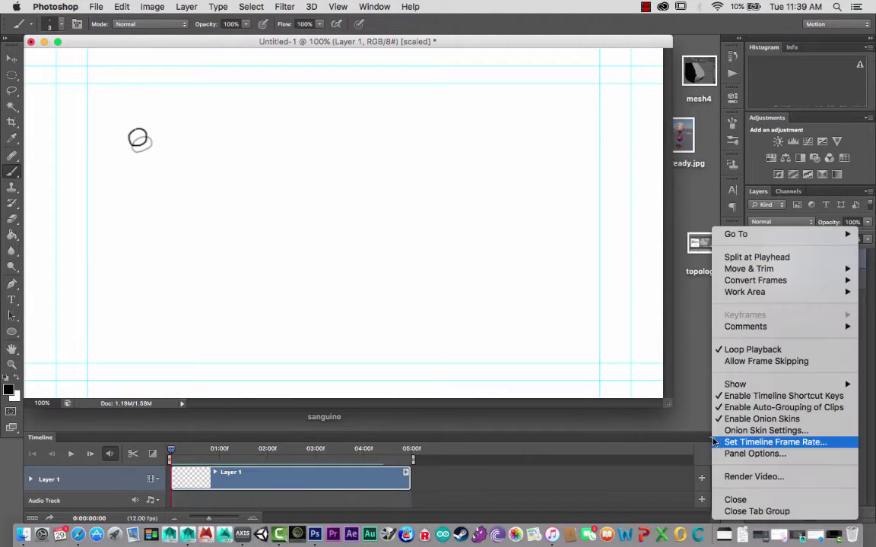
{"action": "left_click", "coordinate": [758, 421]}
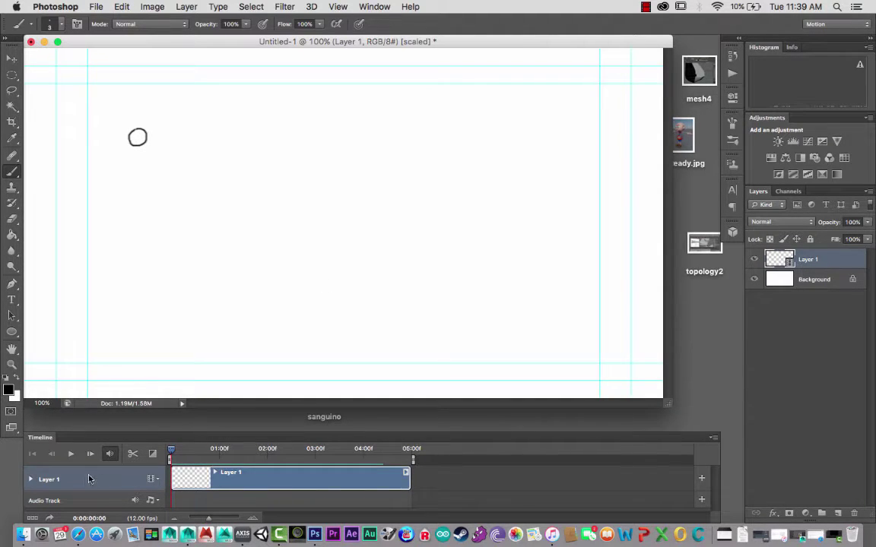
{"action": "left_click", "coordinate": [72, 454]}
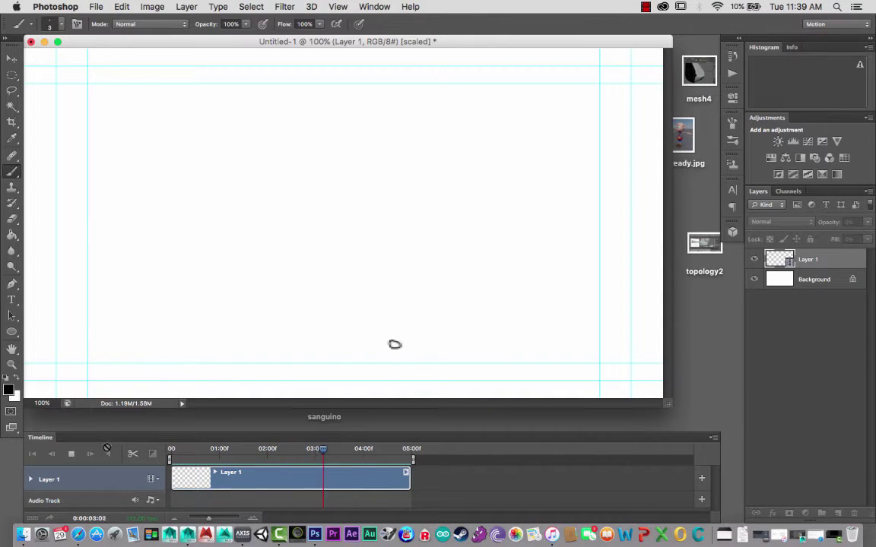
Stop playback, go to frame 0:00:03:06, and erase part of the small drawing there
{"action": "left_click", "coordinate": [71, 454]}
{"action": "mouse_move", "coordinate": [358, 450]}
{"action": "left_mouse_down"}
{"action": "mouse_move", "coordinate": [335, 451]}
{"action": "mouse_move", "coordinate": [347, 451]}
{"action": "left_mouse_up"}
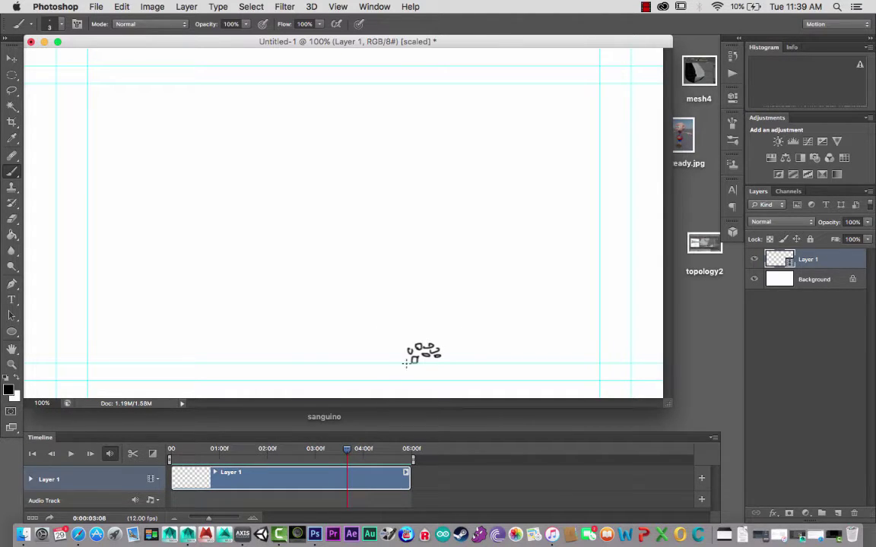
{"action": "key", "text": "e"}
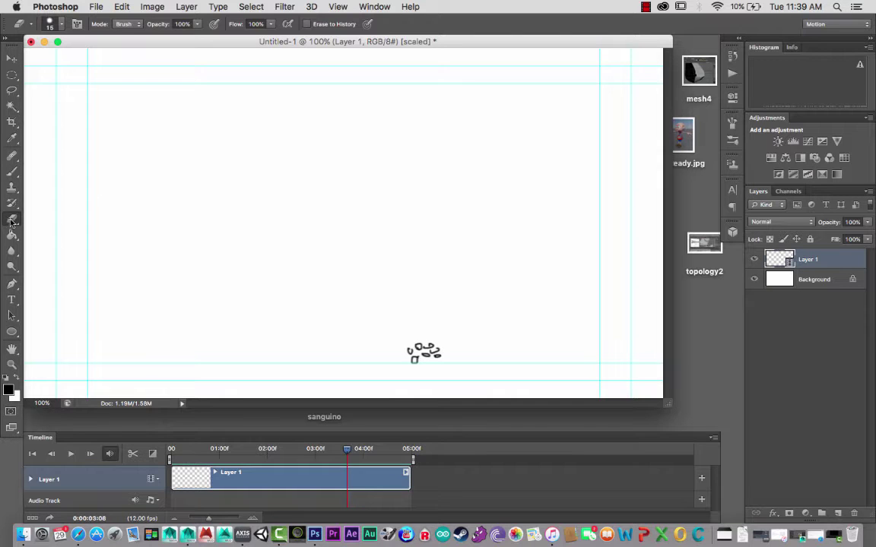
{"action": "left_click_drag", "start_coordinate": [407, 346], "coordinate": [432, 343]}
Return to the Brush and set the foreground colour to red e24444
{"action": "left_click", "coordinate": [13, 170]}
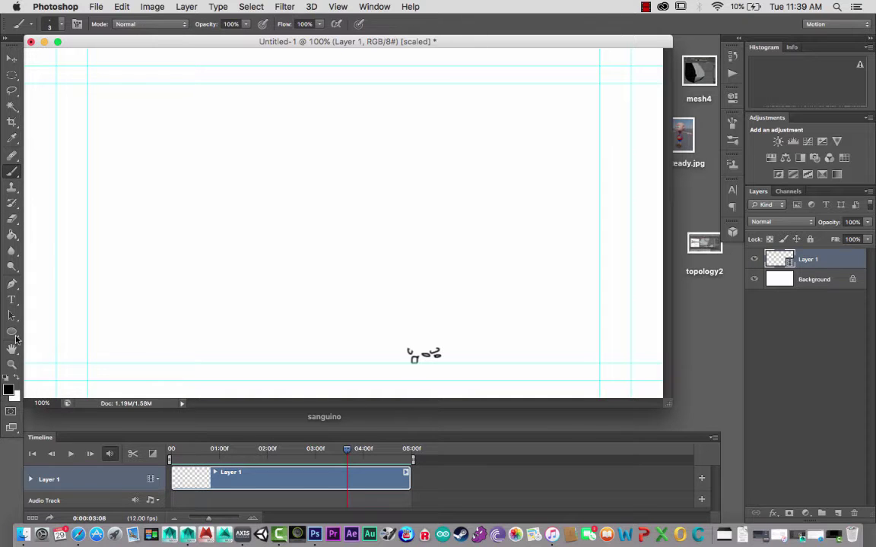
{"action": "left_click", "coordinate": [9, 390]}
{"action": "left_click", "coordinate": [563, 210]}
{"action": "left_click", "coordinate": [581, 199]}
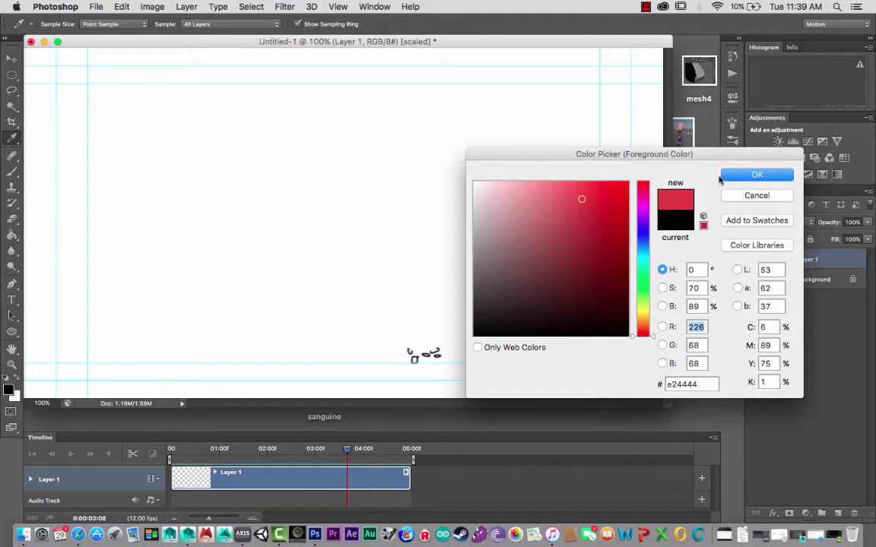
{"action": "left_click", "coordinate": [752, 175]}
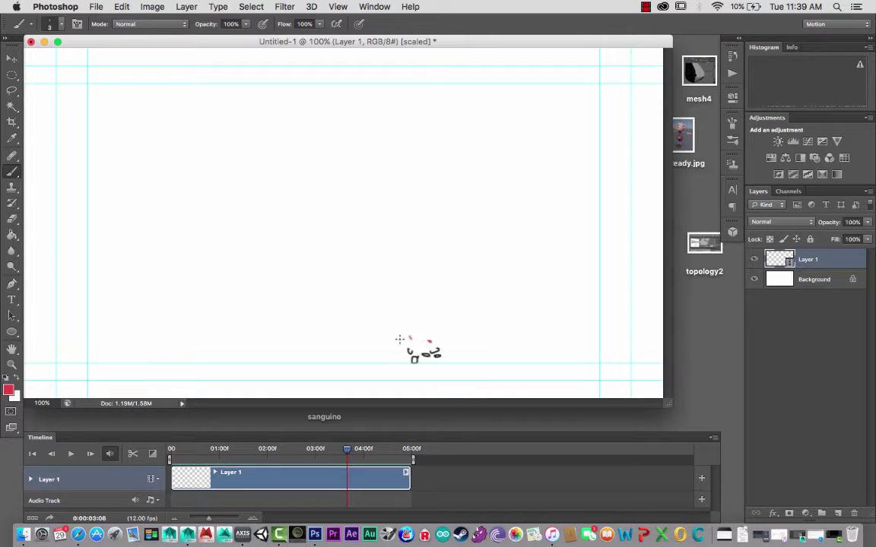
Sketch red strokes around the ball on consecutive frames, then scrub back to 00:00
{"action": "mouse_move", "coordinate": [410, 346]}
{"action": "left_mouse_down"}
{"action": "mouse_move", "coordinate": [424, 335]}
{"action": "mouse_move", "coordinate": [447, 344]}
{"action": "mouse_move", "coordinate": [422, 331]}
{"action": "mouse_move", "coordinate": [415, 351]}
{"action": "left_mouse_up"}
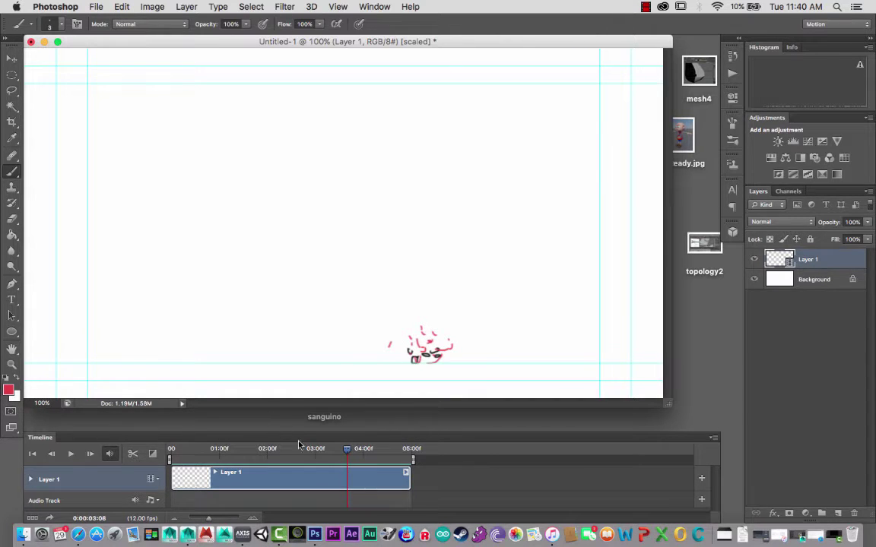
{"action": "left_click", "coordinate": [348, 454]}
{"action": "mouse_move", "coordinate": [435, 343]}
{"action": "left_mouse_down"}
{"action": "mouse_move", "coordinate": [416, 348]}
{"action": "mouse_move", "coordinate": [408, 336]}
{"action": "mouse_move", "coordinate": [428, 343]}
{"action": "left_mouse_up"}
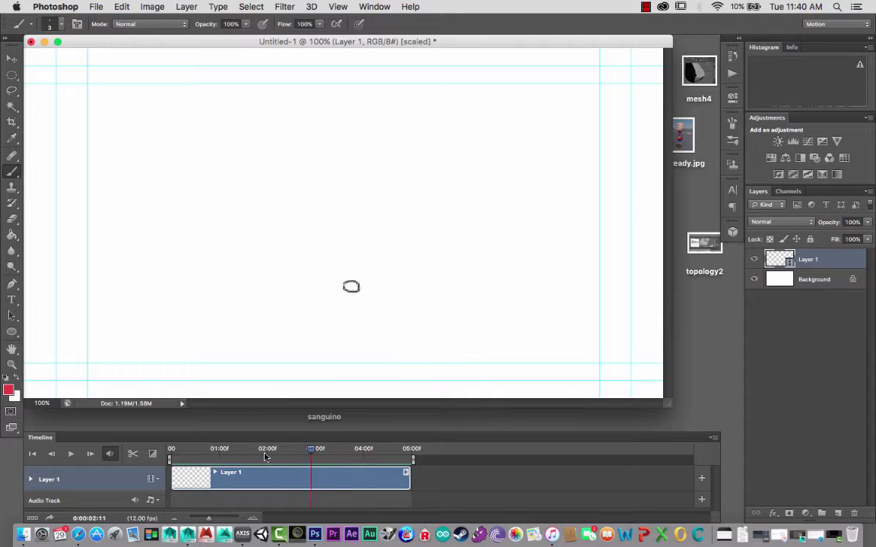
{"action": "left_click", "coordinate": [370, 455]}
{"action": "left_click_drag", "start_coordinate": [374, 468], "coordinate": [141, 473]}
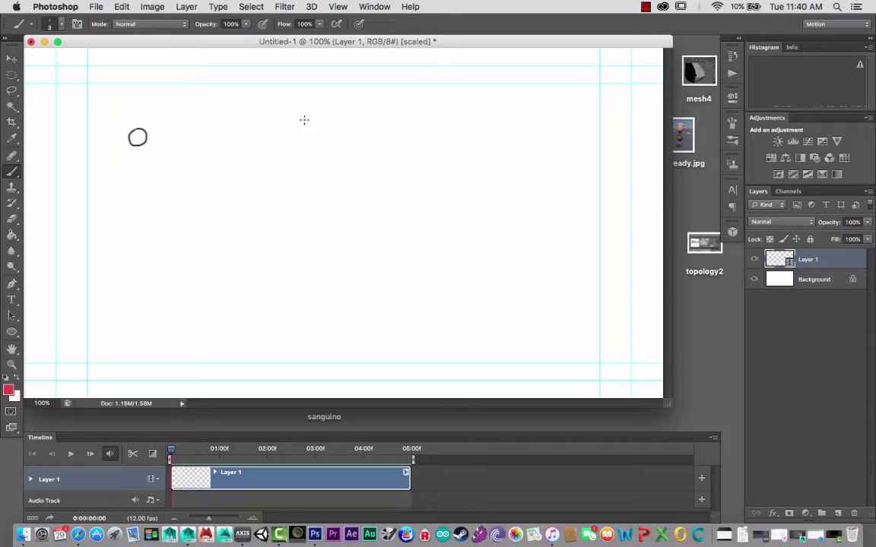
{"action": "left_click", "coordinate": [186, 7]}
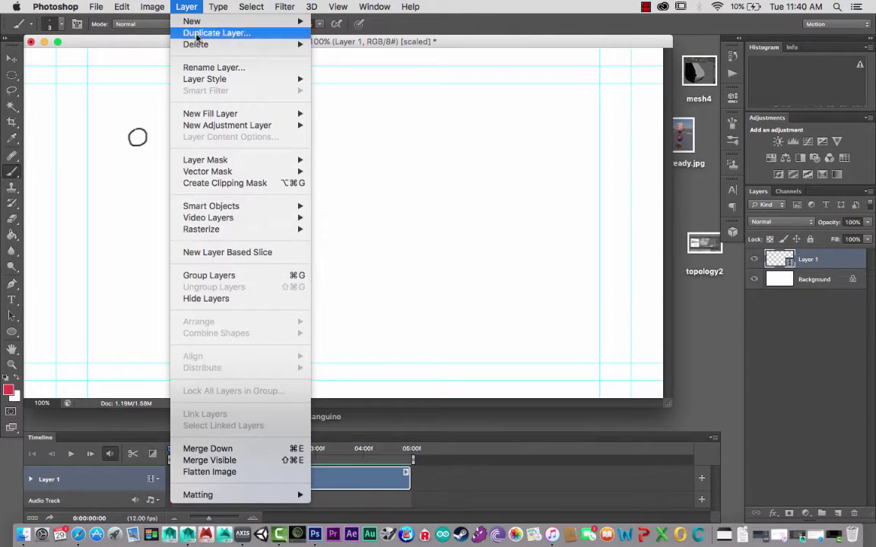
{"action": "mouse_move", "coordinate": [282, 219]}
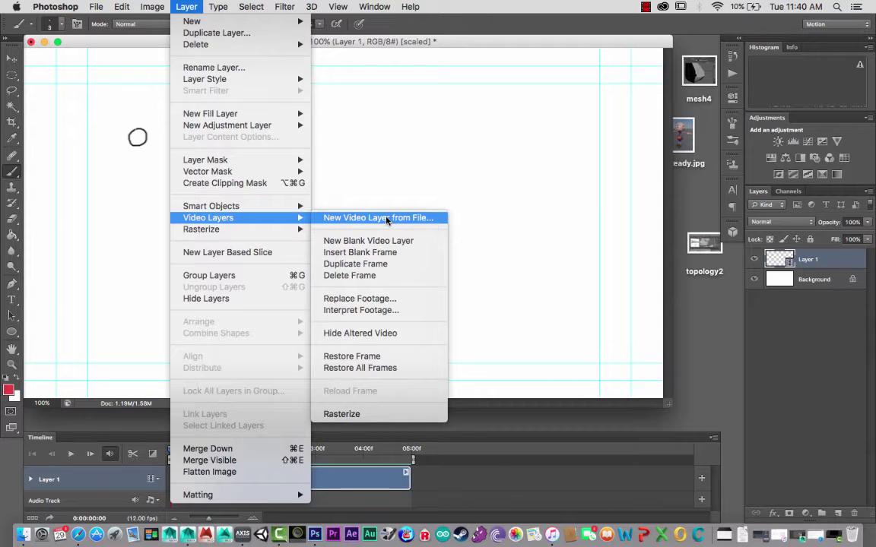
{"action": "left_click", "coordinate": [546, 336]}
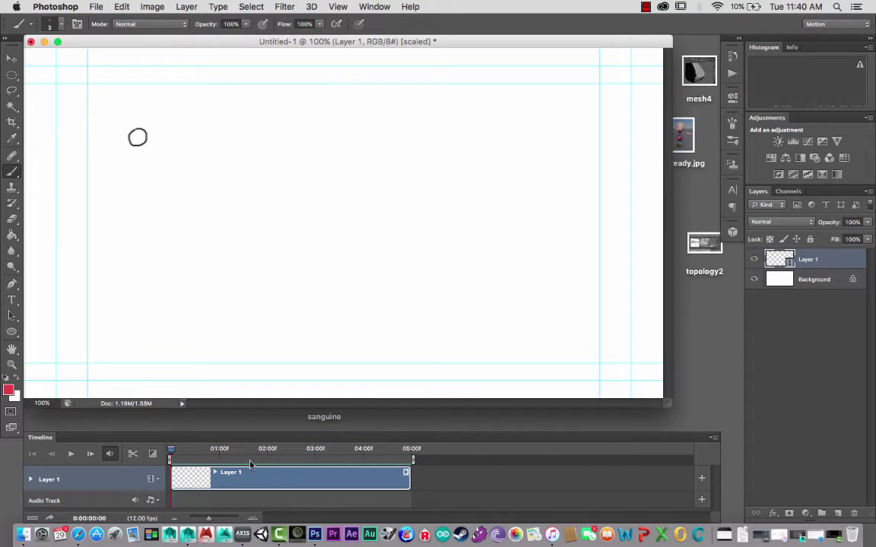
{"action": "mouse_move", "coordinate": [173, 450]}
{"action": "left_mouse_down"}
{"action": "mouse_move", "coordinate": [358, 453]}
{"action": "mouse_move", "coordinate": [171, 450]}
{"action": "left_mouse_up"}
{"action": "left_click", "coordinate": [153, 480]}
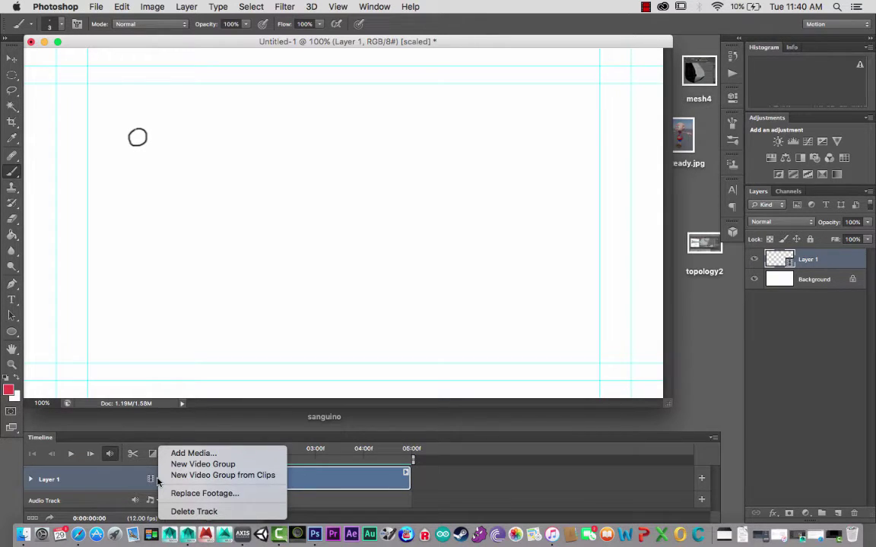
{"action": "left_click", "coordinate": [131, 480]}
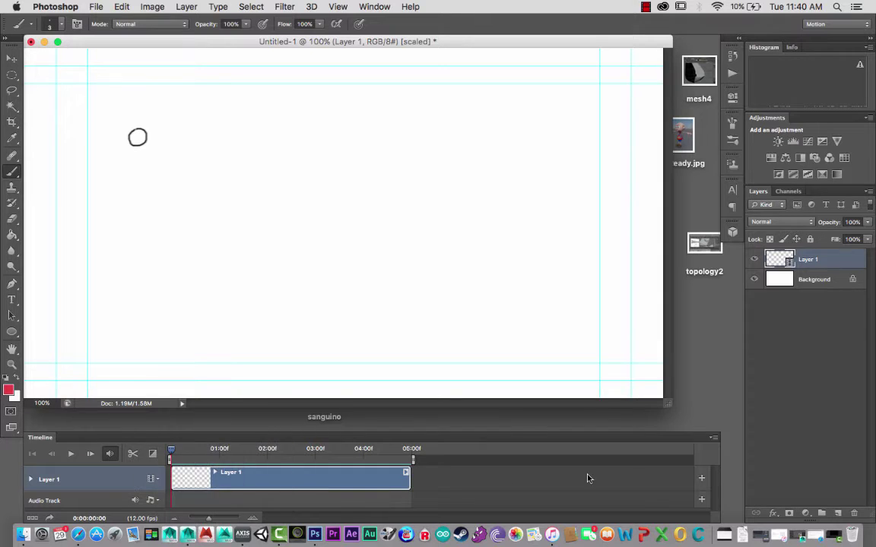
{"action": "left_click", "coordinate": [713, 438]}
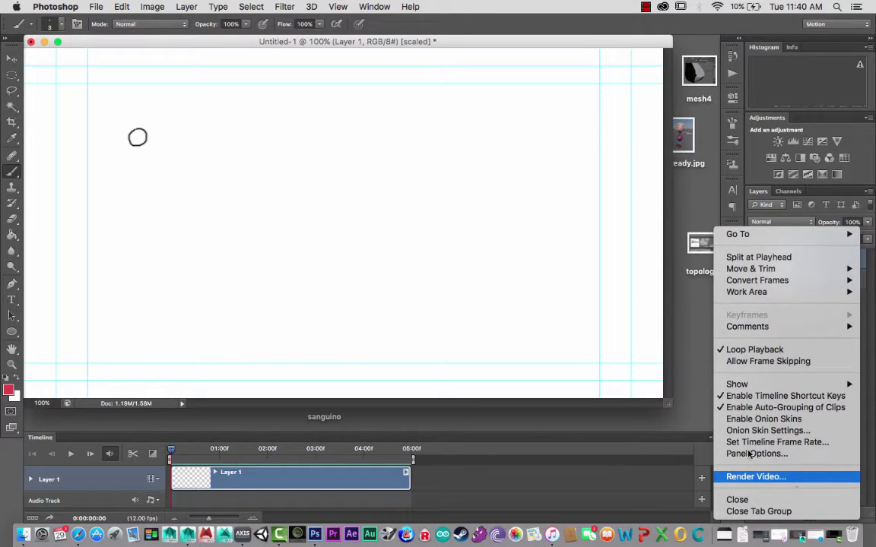
{"action": "key", "text": "Escape"}
{"action": "left_click", "coordinate": [97, 8]}
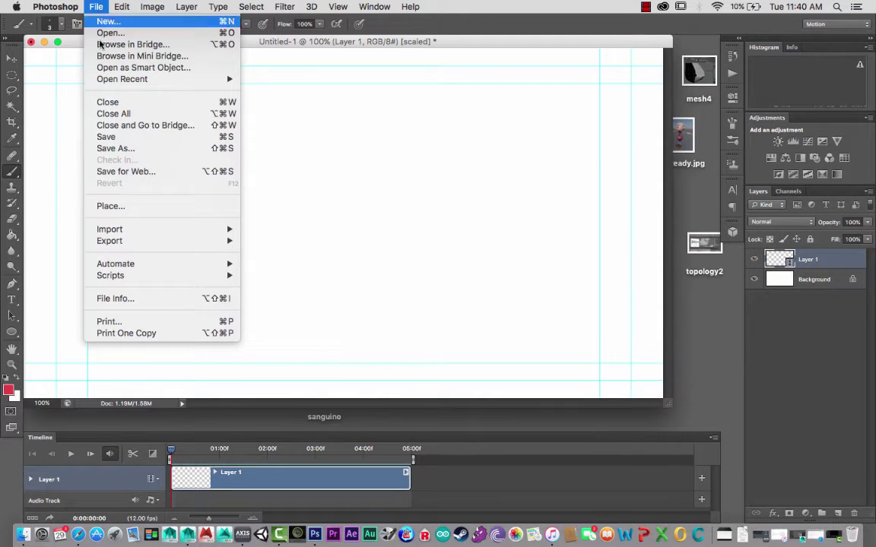
{"action": "mouse_move", "coordinate": [130, 244]}
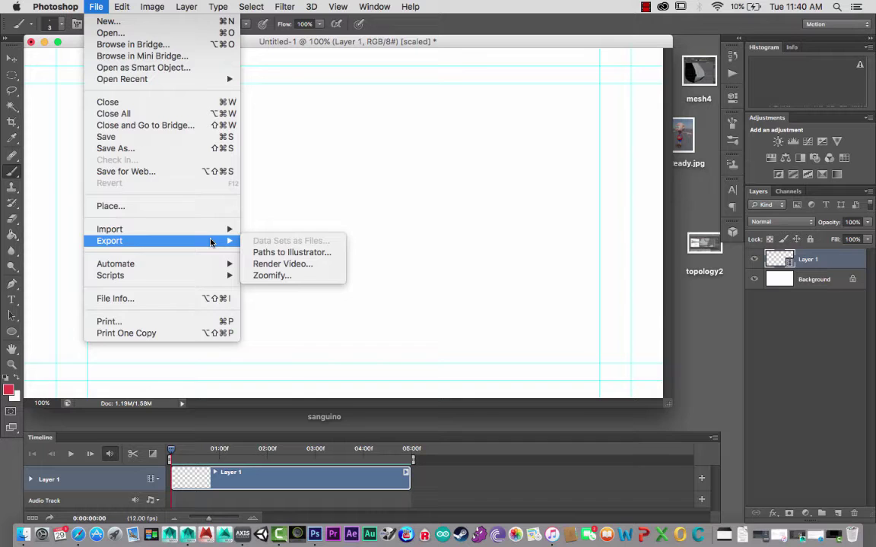
{"action": "left_click", "coordinate": [309, 266]}
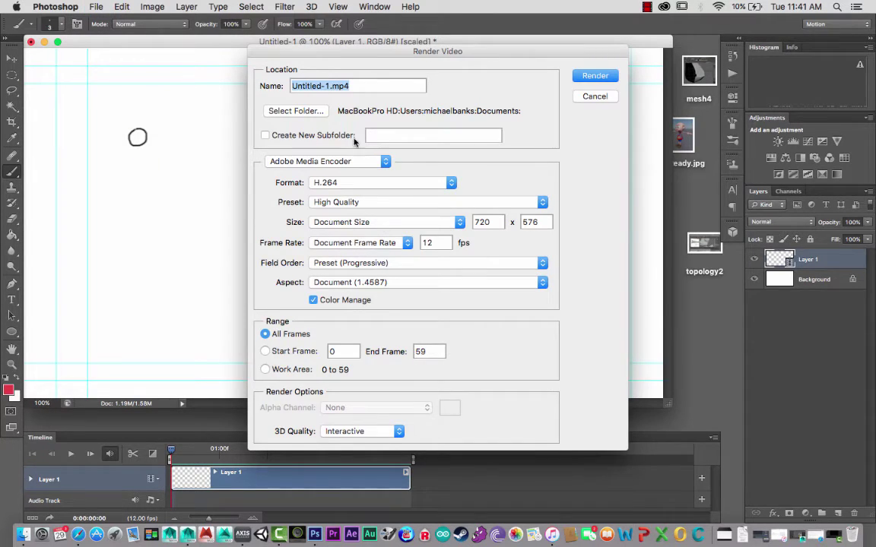
{"action": "left_click", "coordinate": [343, 185]}
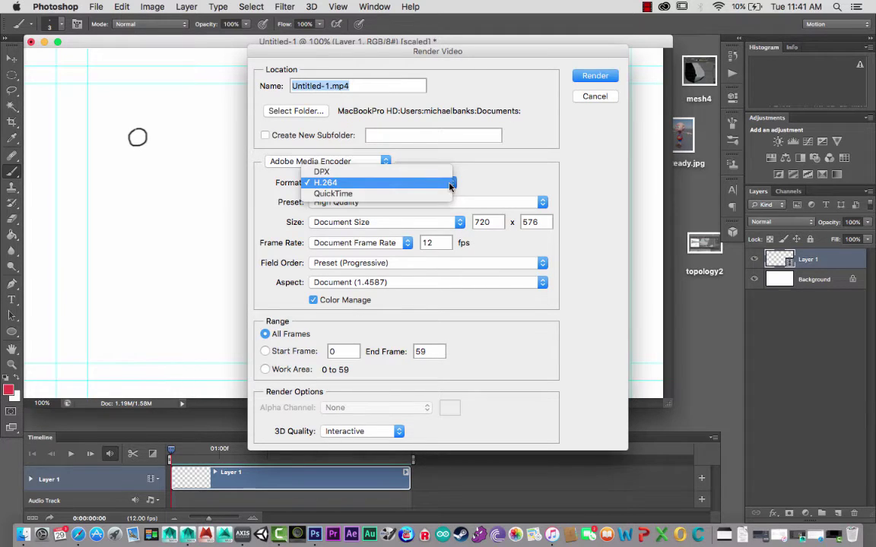
{"action": "left_click", "coordinate": [357, 183]}
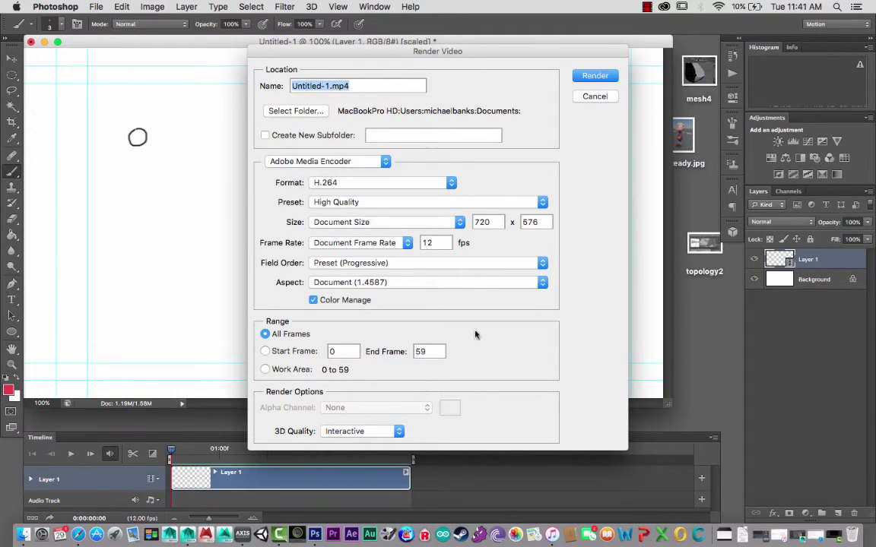
{"action": "left_click", "coordinate": [592, 97]}
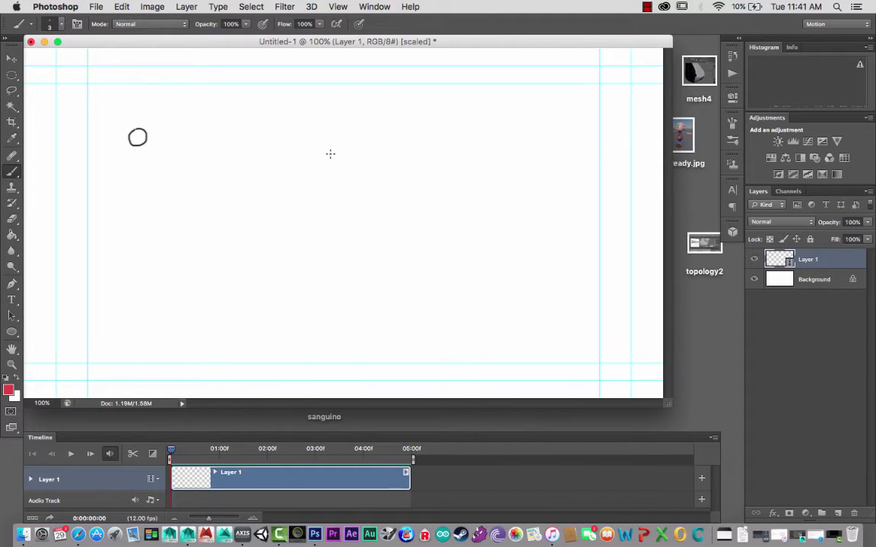
Open File > Save for Web and set the export format to GIF
{"action": "left_click", "coordinate": [96, 7]}
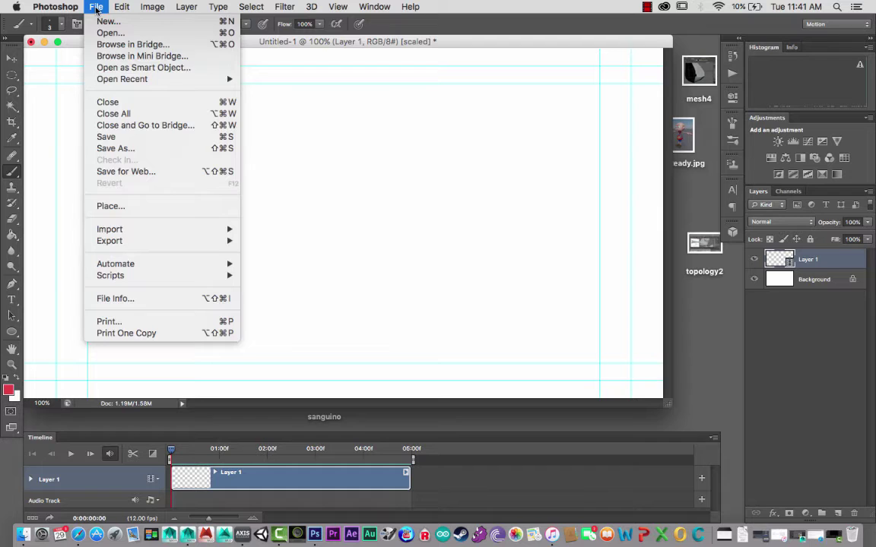
{"action": "left_click", "coordinate": [158, 173]}
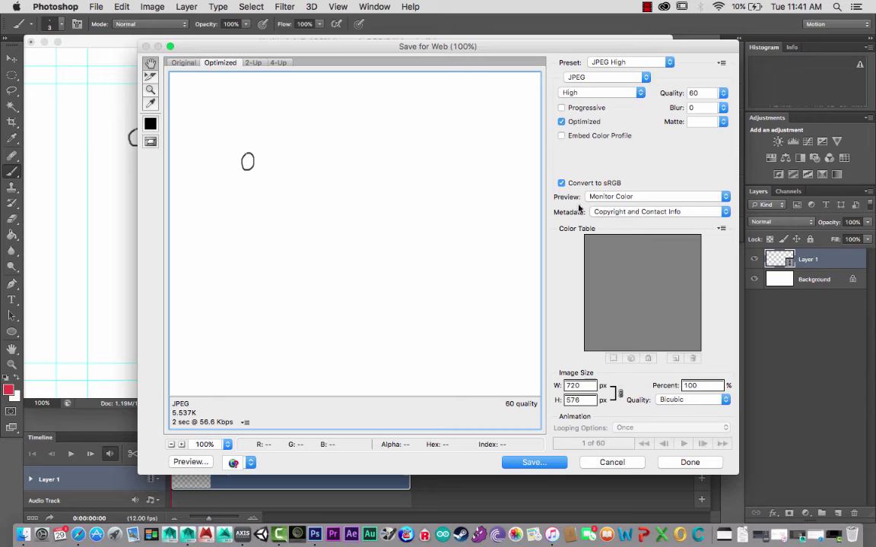
{"action": "left_click", "coordinate": [645, 78]}
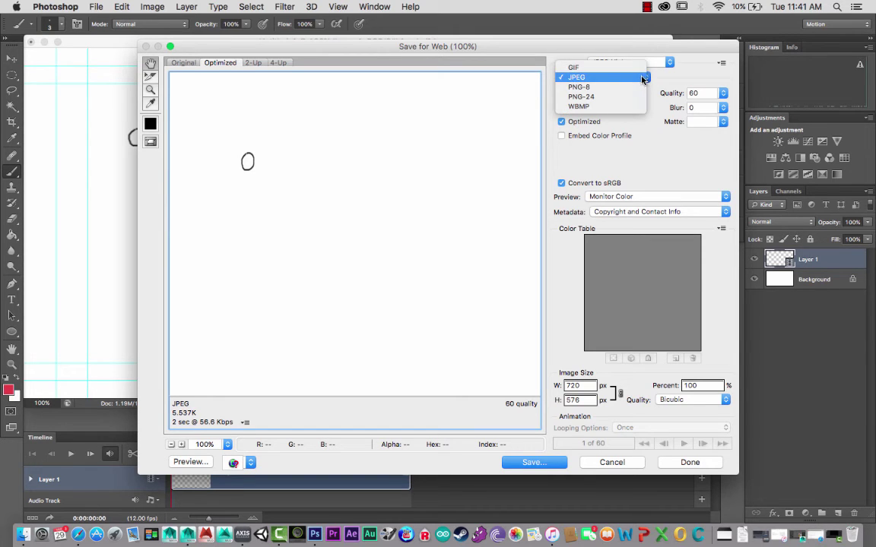
{"action": "left_click", "coordinate": [589, 70]}
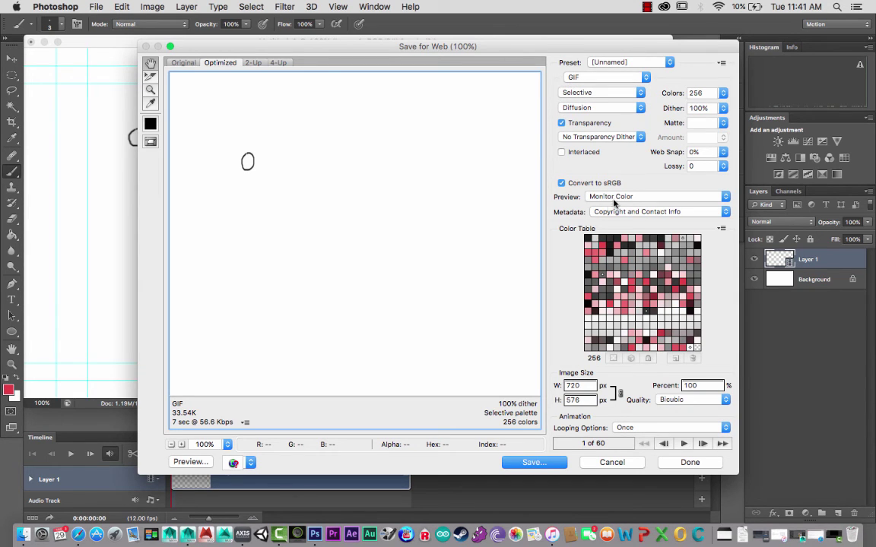
Save the animation as Untitled-1.gif in Pictures, then brush a red curved stroke beside the circle
{"action": "key", "text": "Return"}
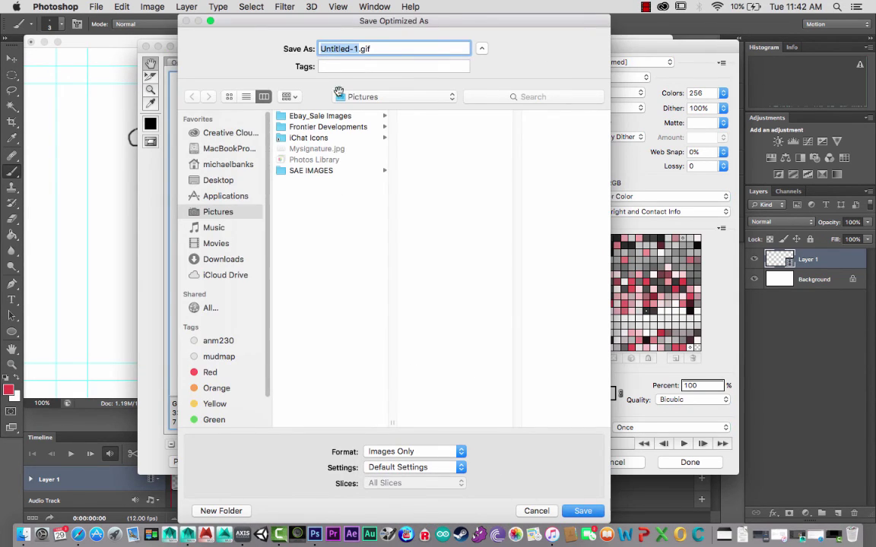
{"action": "left_click", "coordinate": [582, 511]}
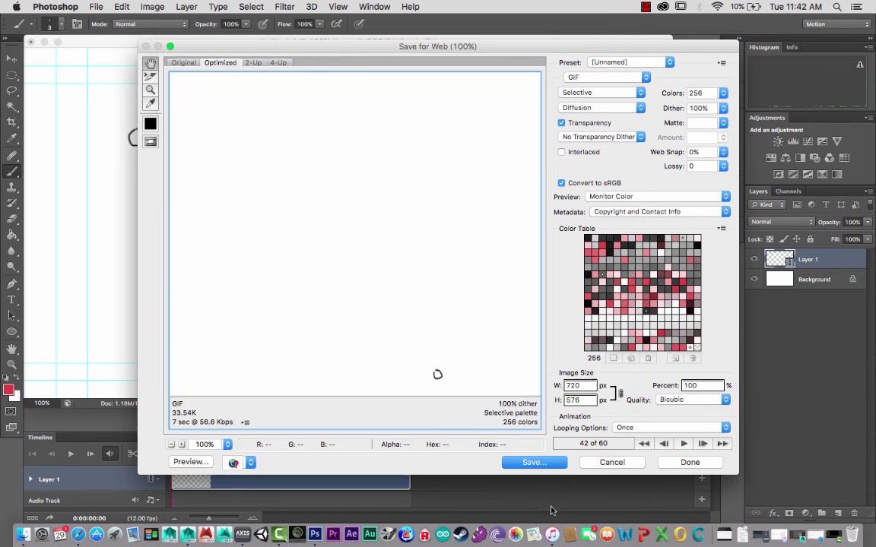
{"action": "left_click", "coordinate": [611, 463]}
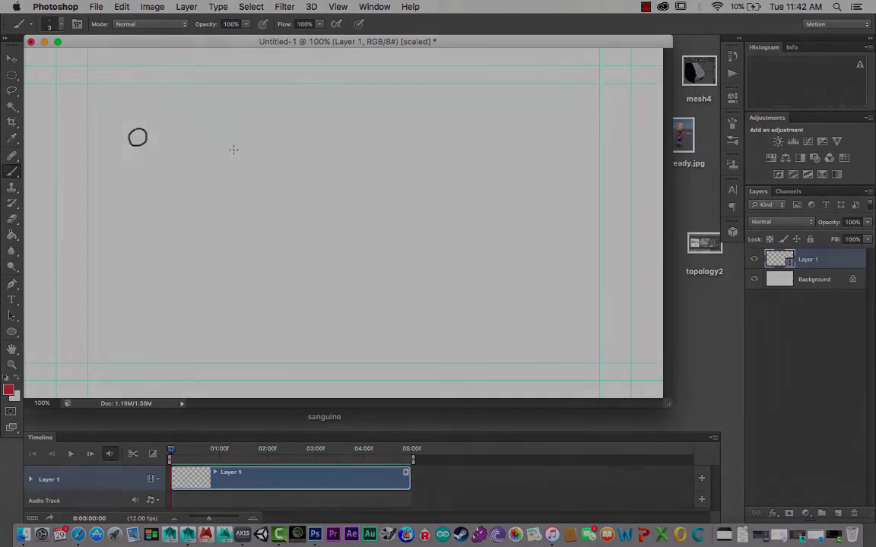
{"action": "left_click_drag", "start_coordinate": [241, 149], "coordinate": [194, 173]}
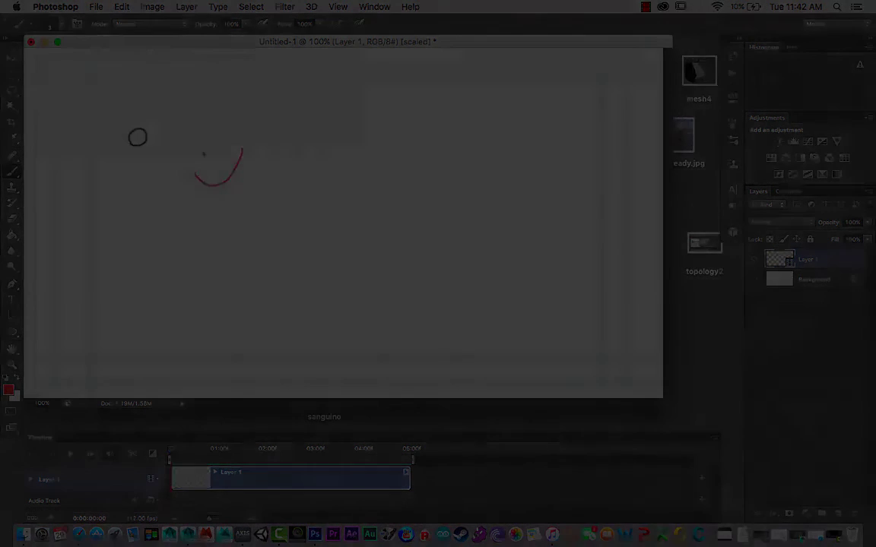